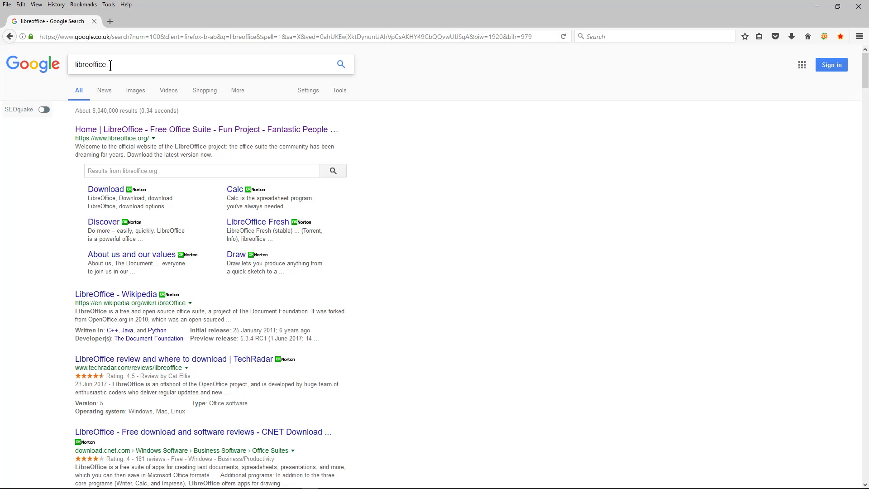
Step: Select the 'libreoffice' search term and highlight the first result's libreoffice.org address
double_click(110, 64)
click(51, 173)
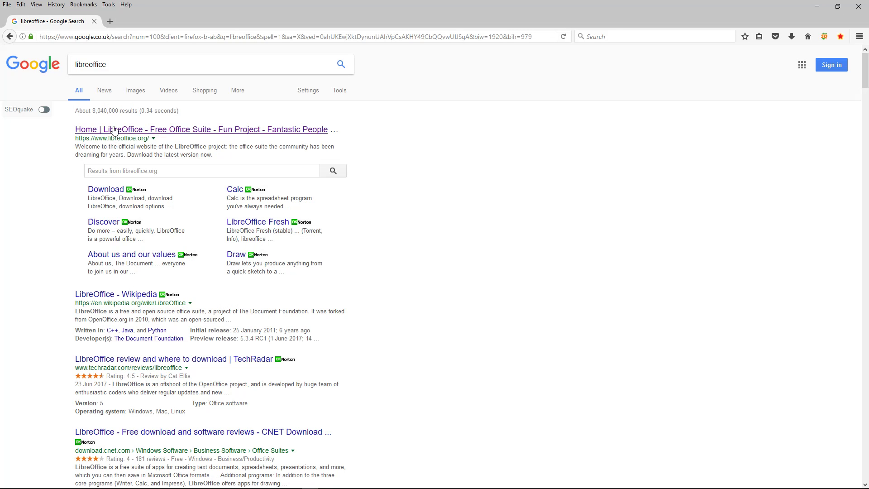
drag(84, 138, 148, 138)
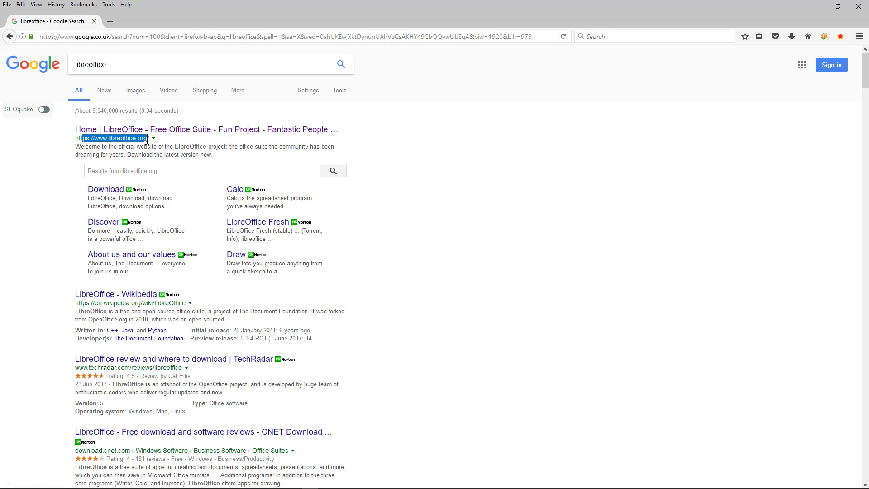
Step: Open the LibreOffice 5.3.4 download page, keep Windows x86 as the OS, then close the browser
click(154, 131)
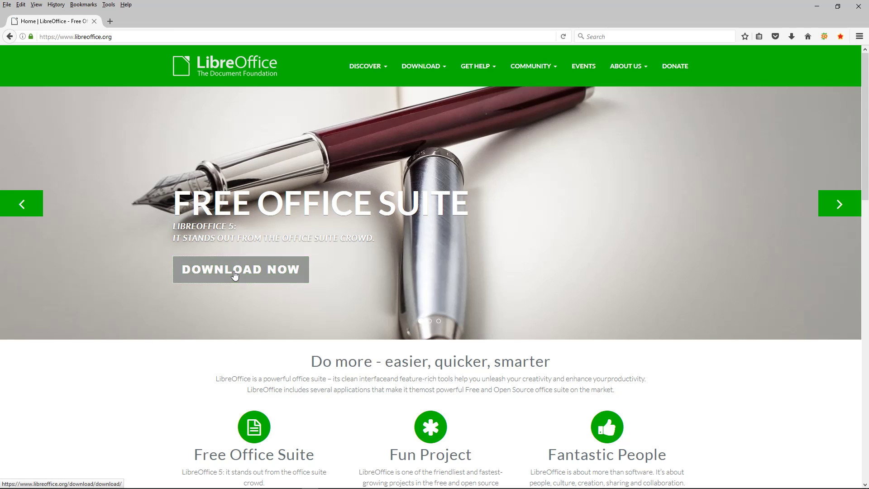
click(235, 275)
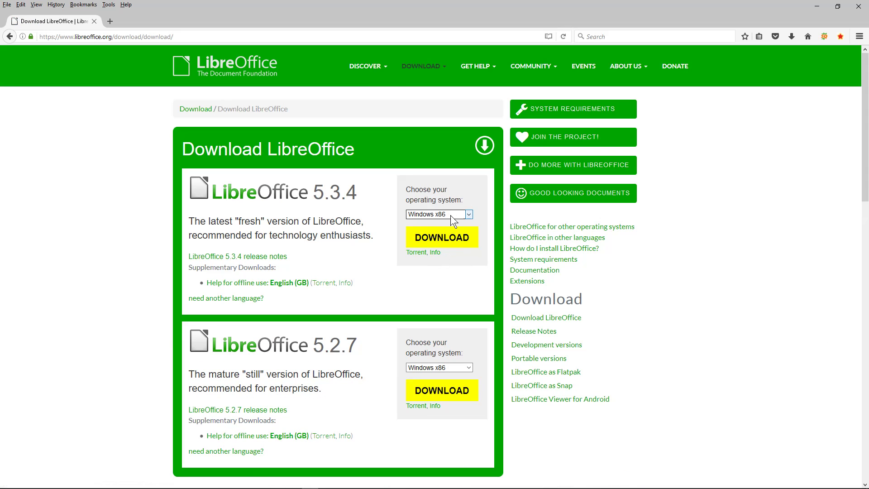
click(450, 215)
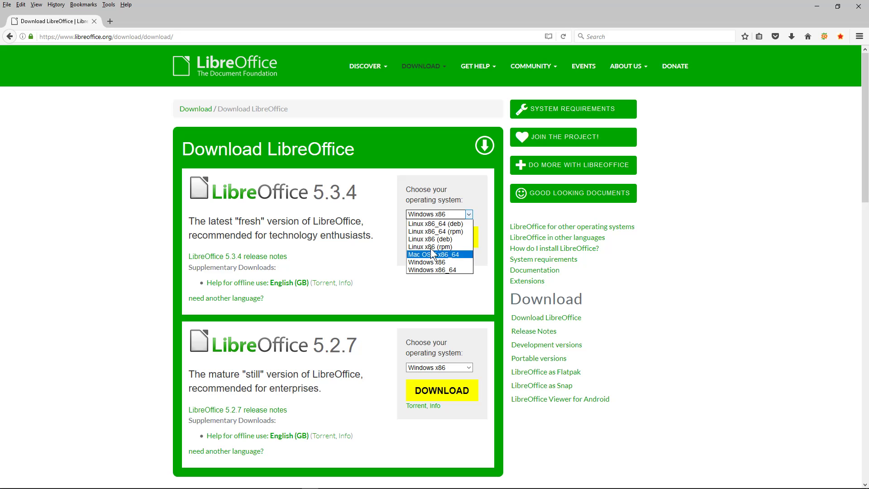
click(389, 295)
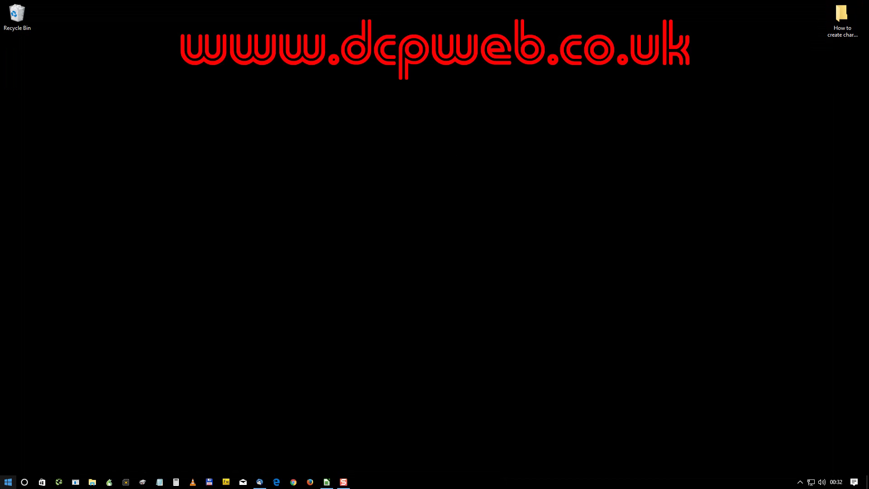
click(8, 482)
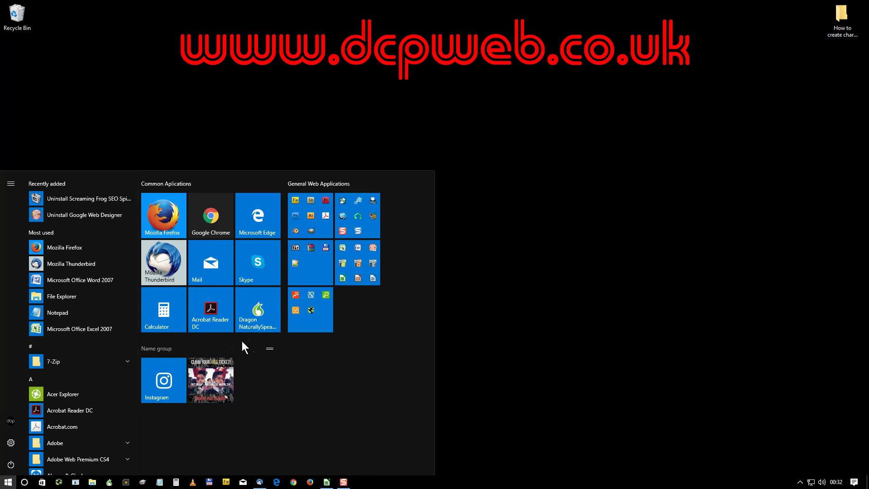
Step: Launch a new Calc spreadsheet and save it as chart-tutorial-01.ods in the Desktop charts folder
click(348, 262)
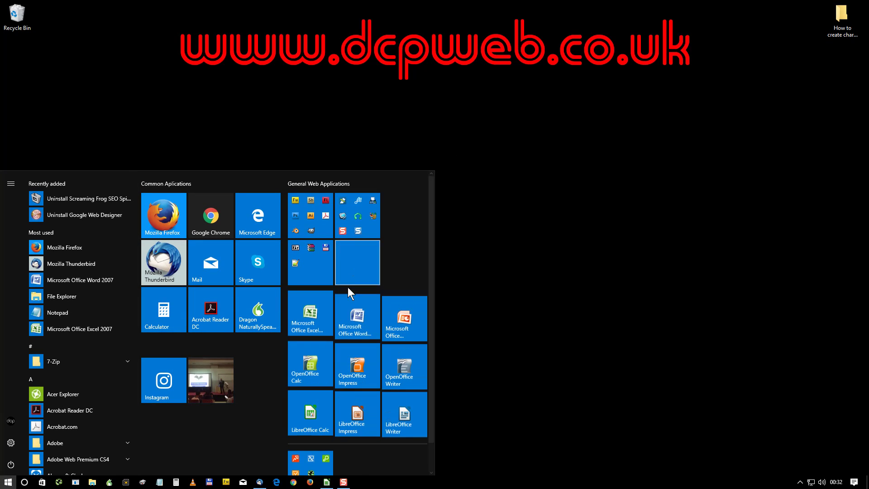
click(311, 417)
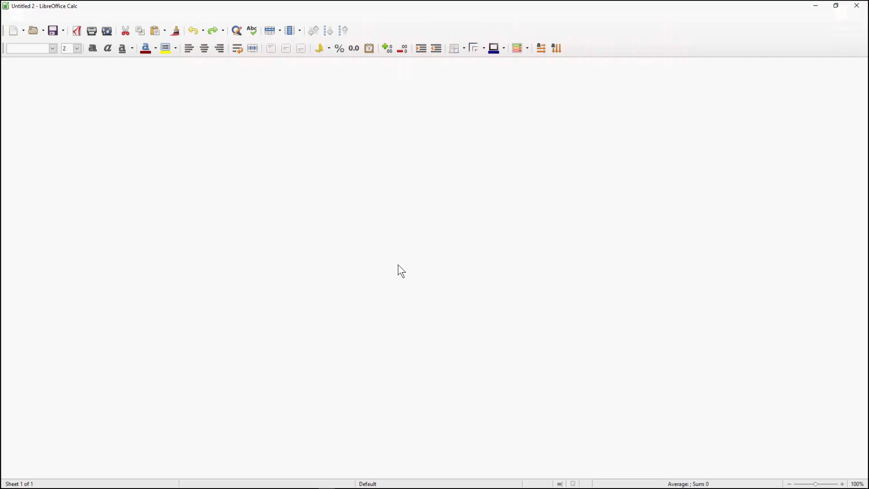
click(7, 15)
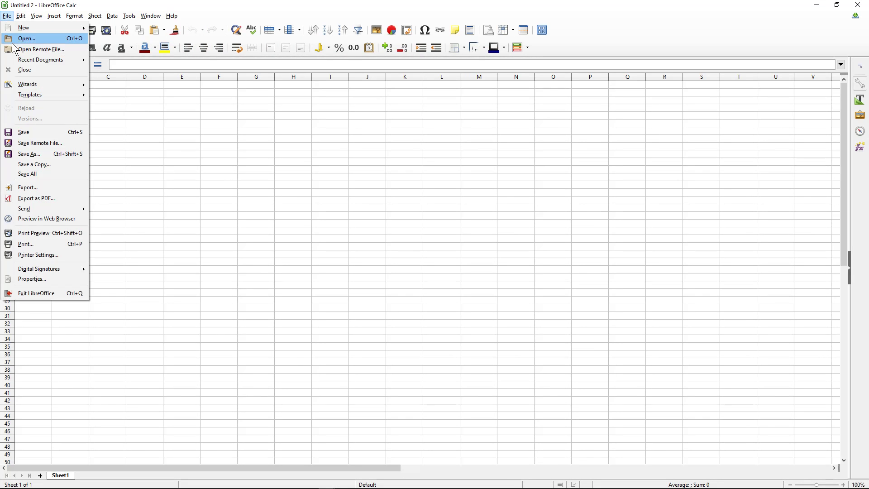
click(37, 155)
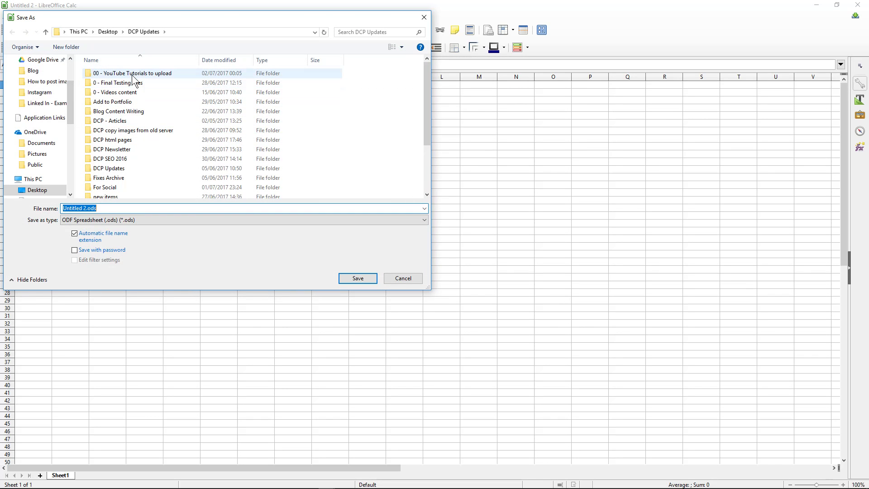
scroll(53, 77, up, 2)
click(53, 76)
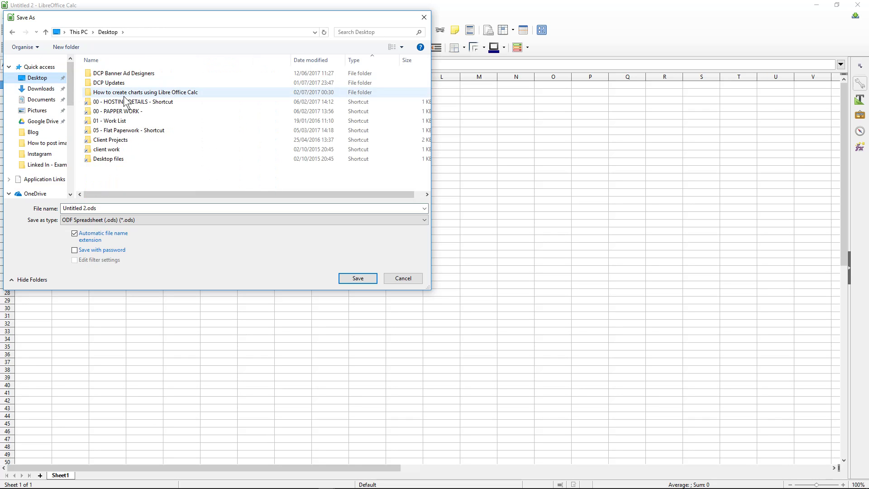
double_click(124, 95)
click(116, 208)
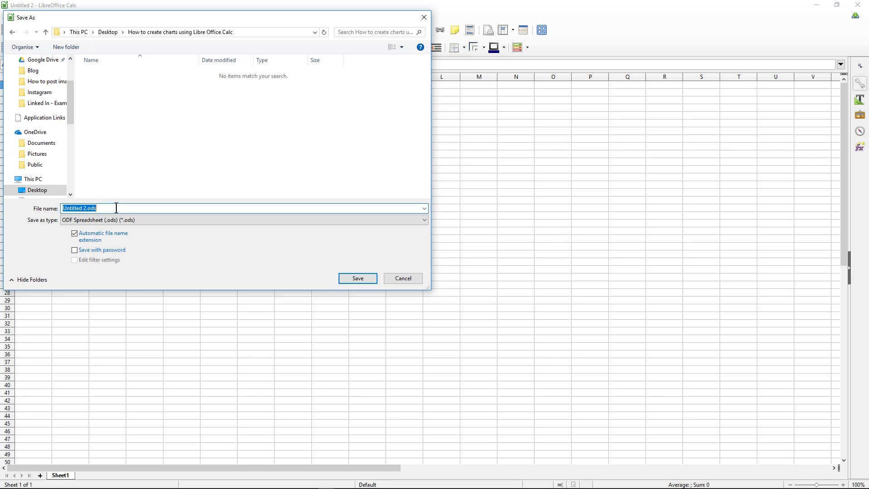
text(cg)
text(haert)
text(al-01)
click(357, 278)
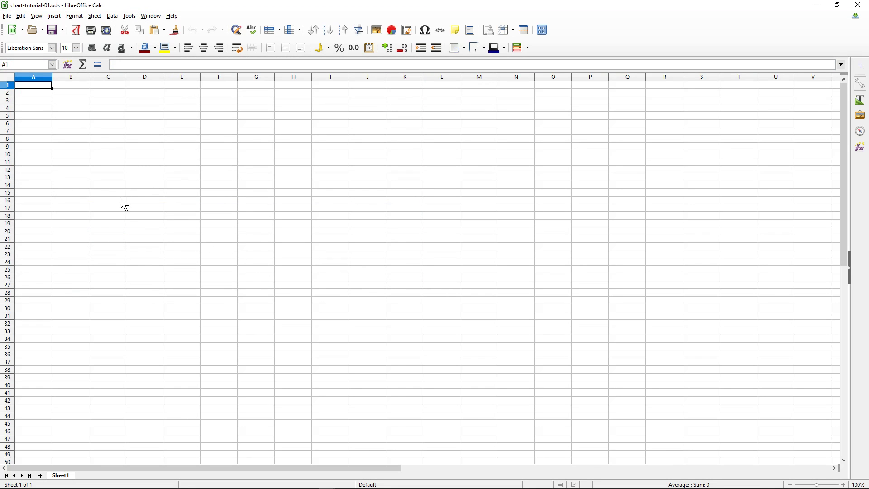
Step: Enter the headings Month in A1 and Revenue in B1
ctrl+scroll(96, 218, up, 5)
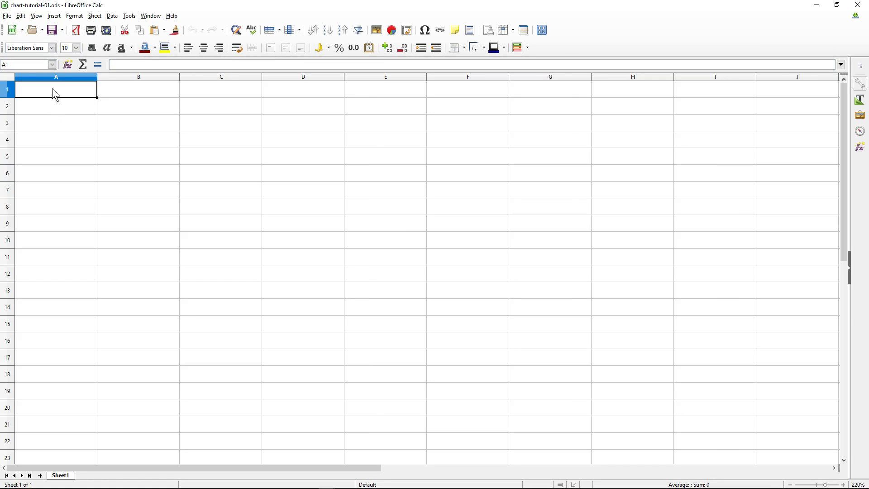
text(Month)
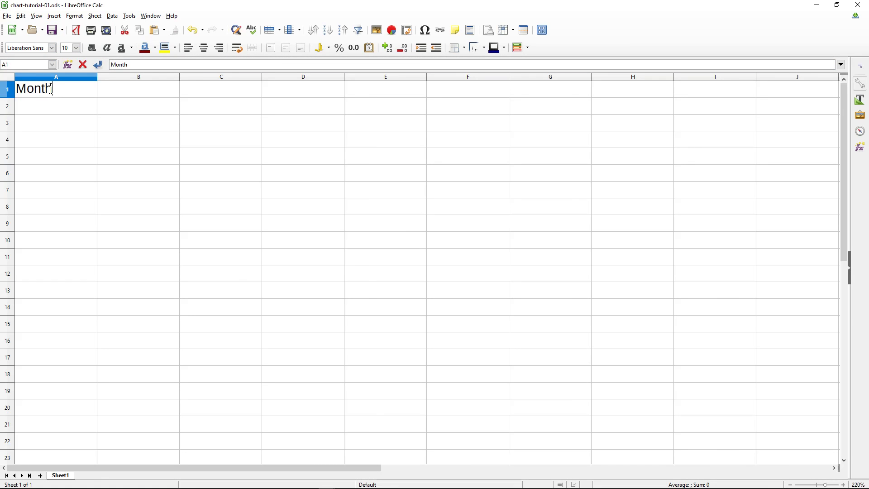
key(Tab)
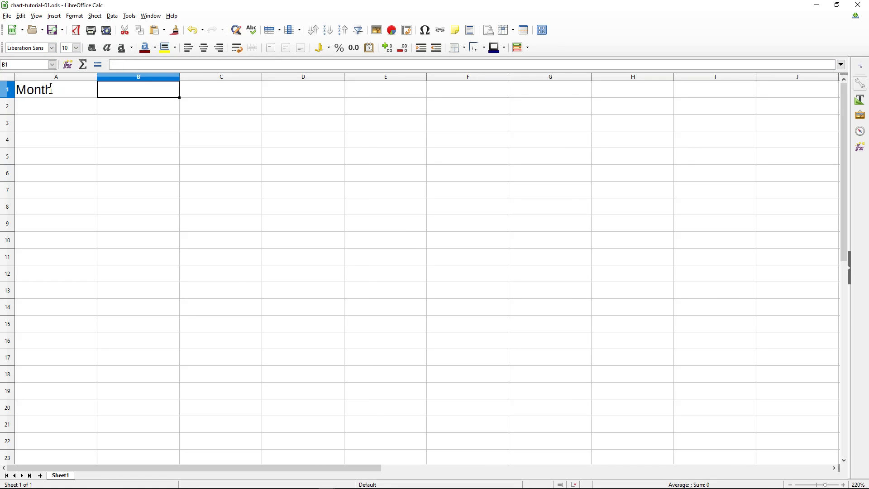
text(Revenue)
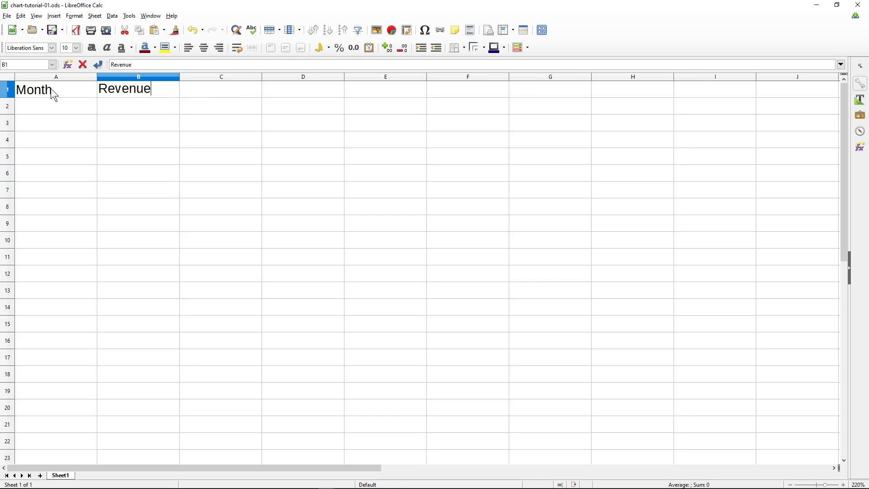
key(Return)
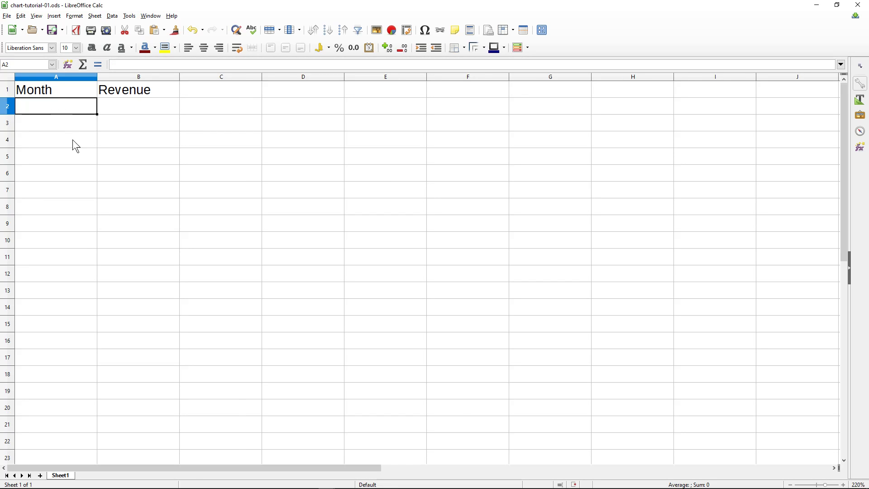
ctrl+scroll(73, 143, down, 1)
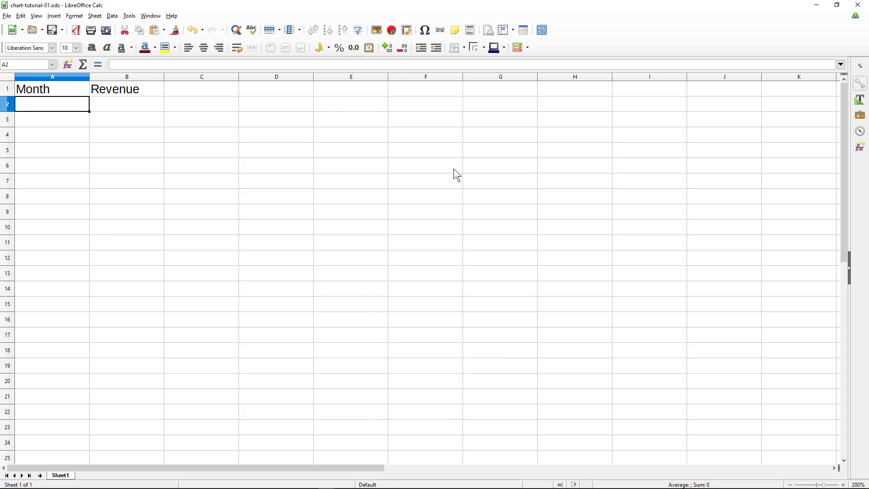
Step: Bold the A1:B1 headings and format column B as GBP £ English (UK) currency
drag(26, 93, 108, 91)
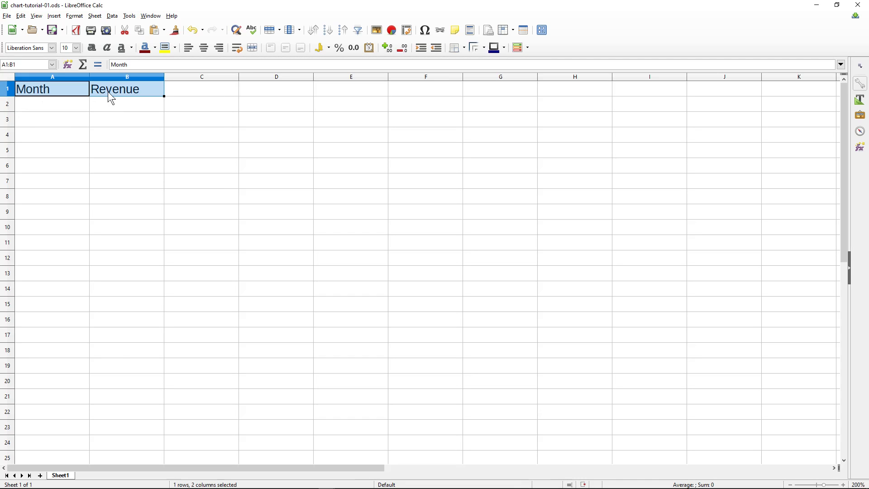
click(92, 48)
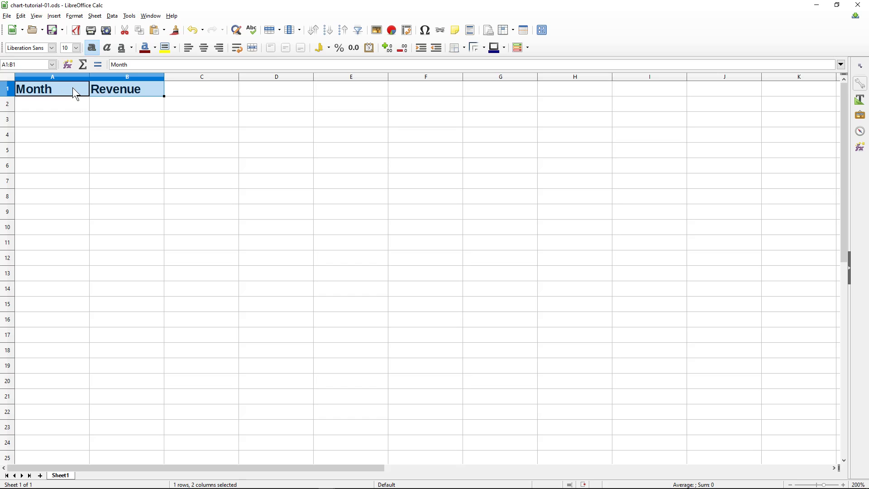
click(120, 77)
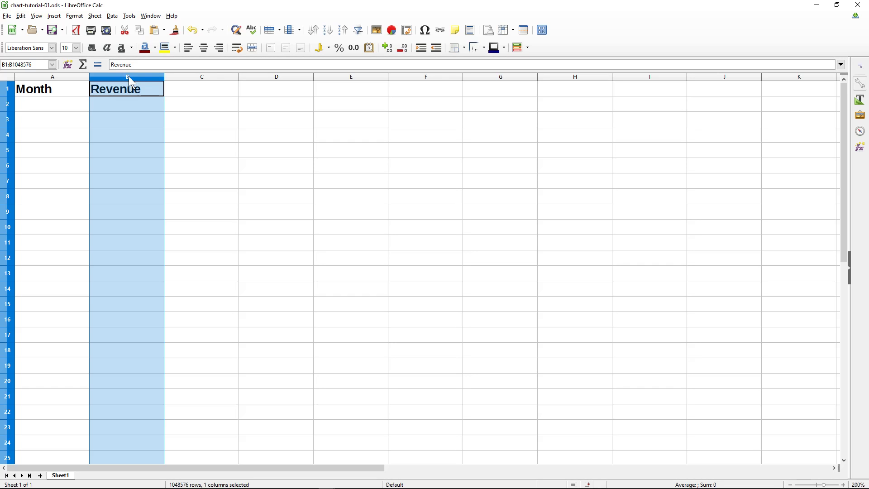
right_click(129, 76)
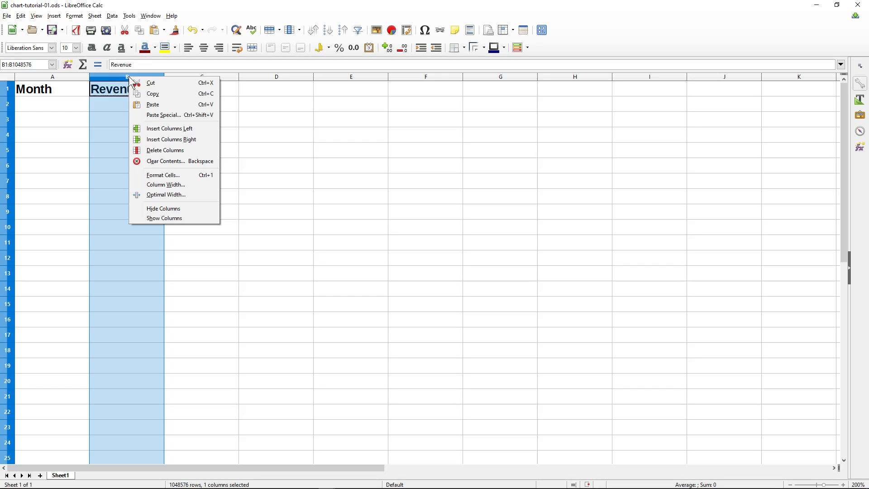
click(156, 175)
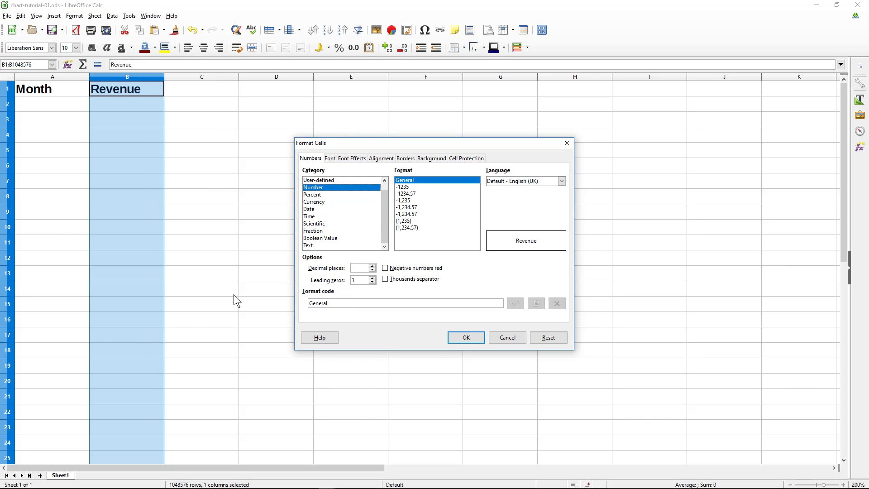
click(336, 203)
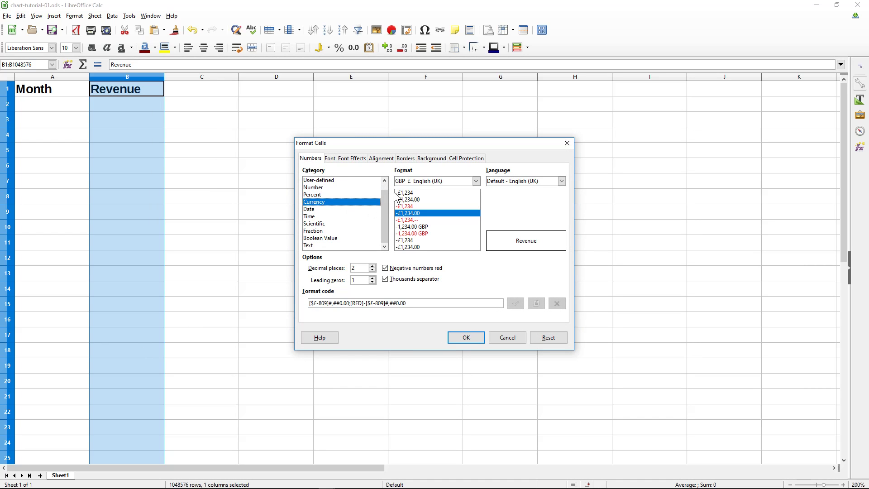
click(413, 181)
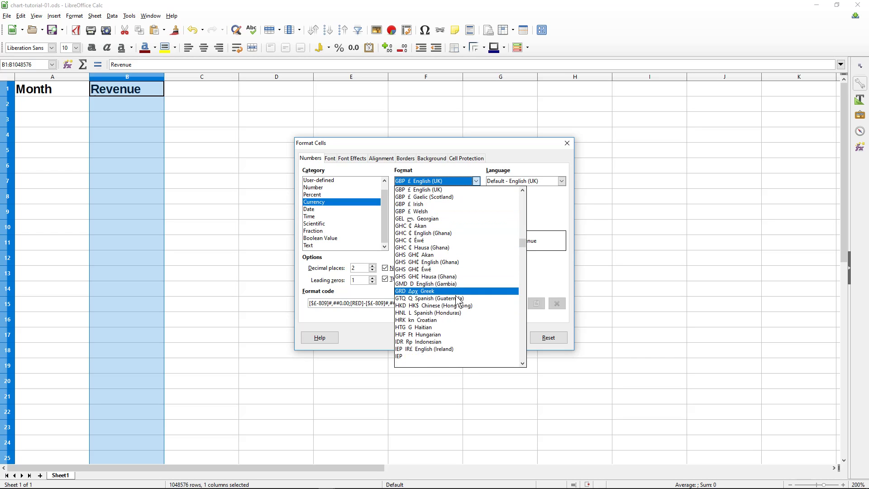
click(453, 144)
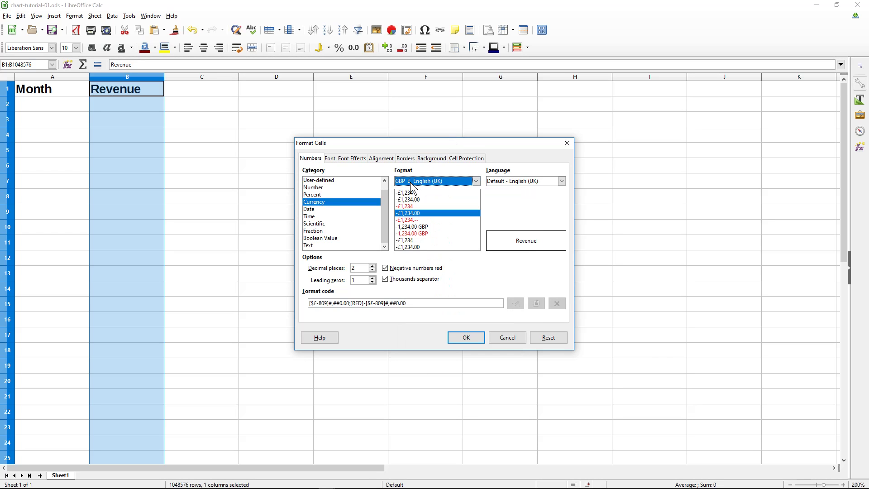
click(464, 342)
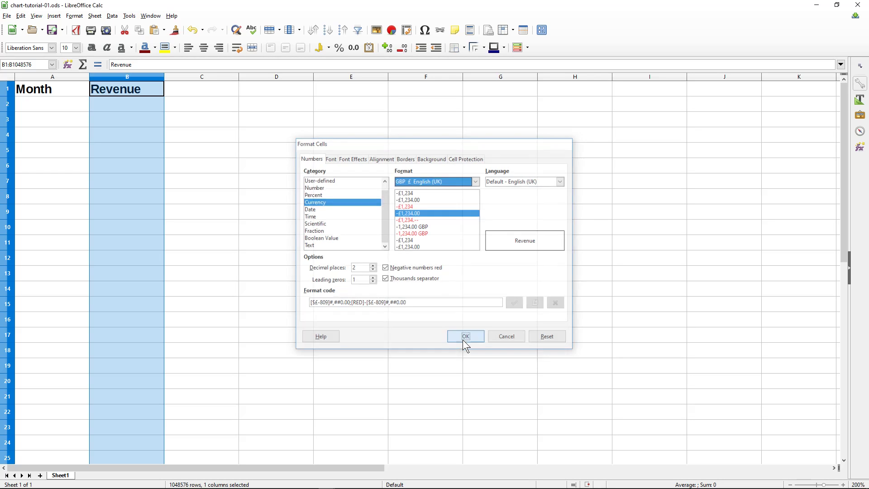
click(50, 108)
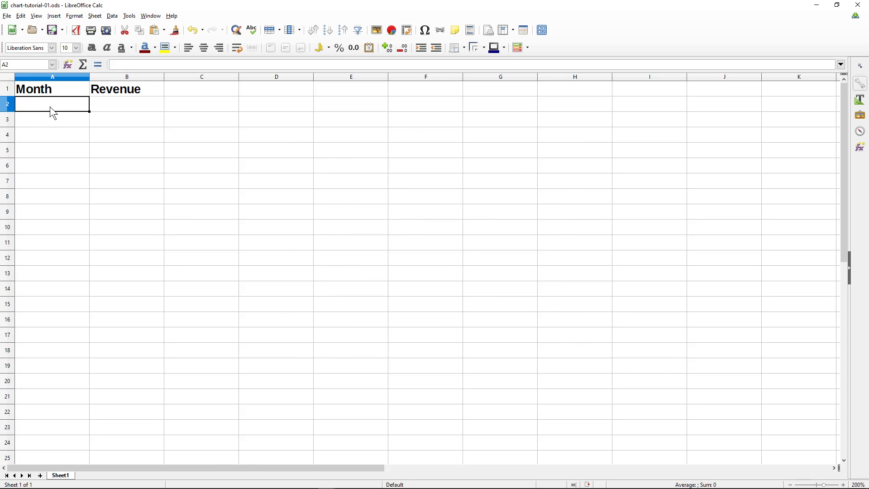
Step: Type Jan in A2 and autofill the months down to Dec in A13
text(Jan)
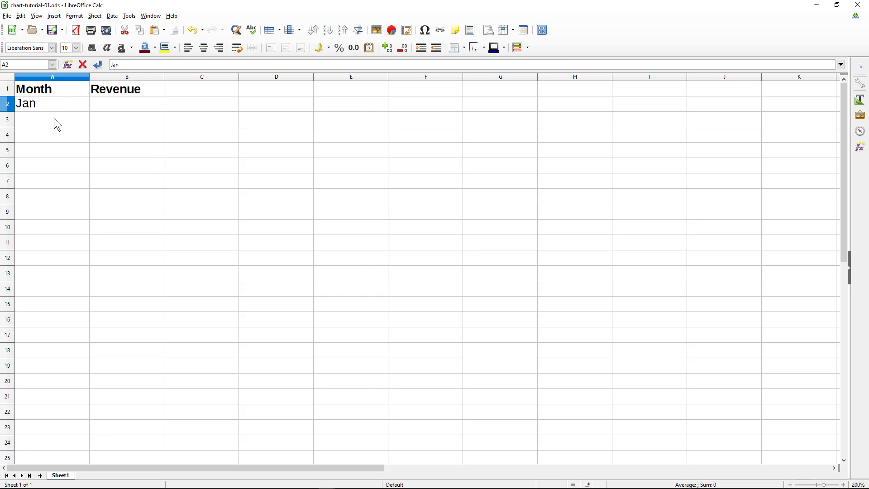
key(Return)
click(57, 105)
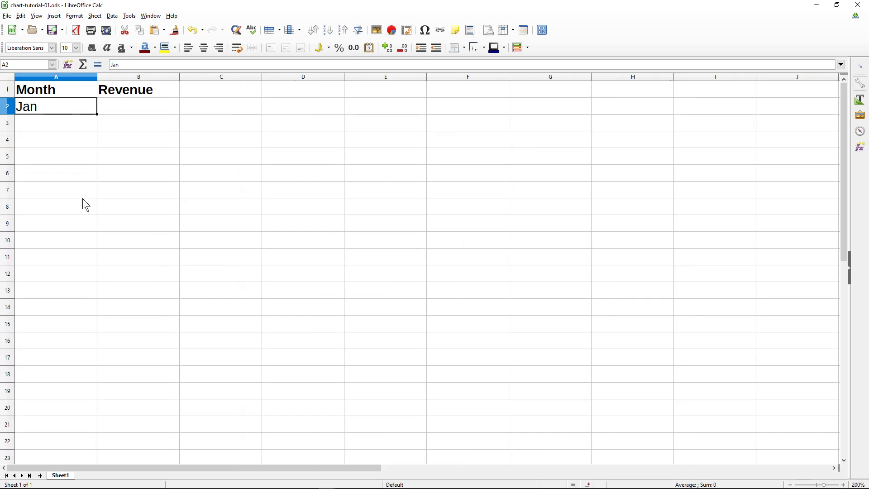
scroll(86, 192, up, 2)
scroll(135, 191, down, 1)
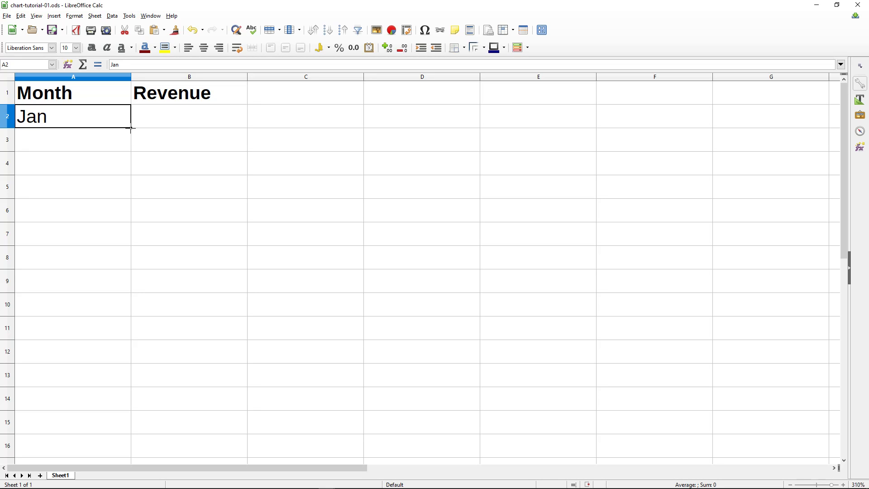
drag(131, 128, 108, 383)
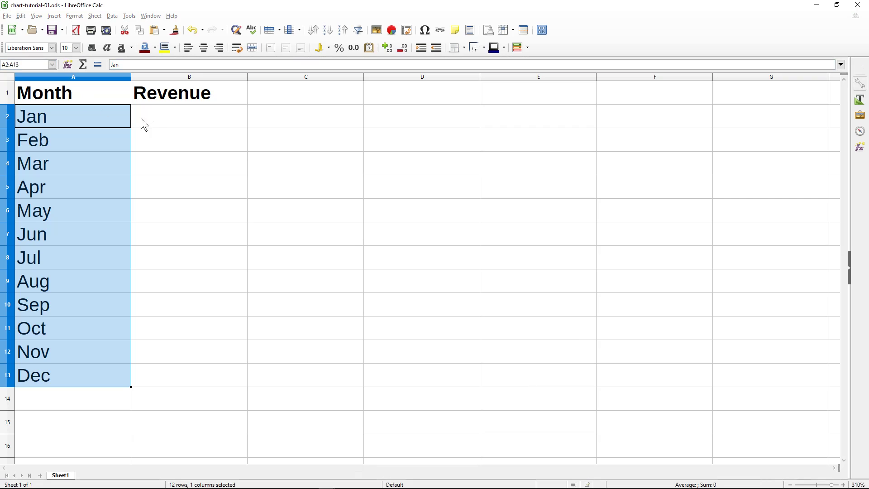
click(158, 119)
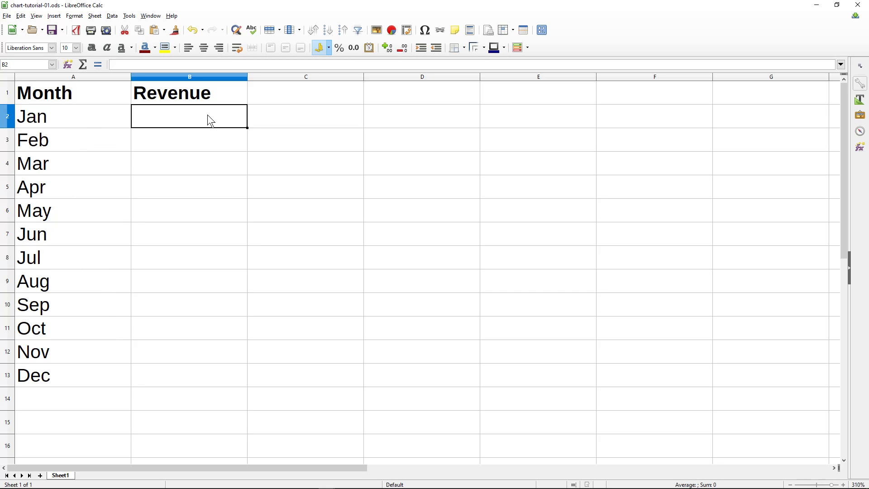
Step: Enter Jan–Jun revenue: 1550, 2450, 4,580, 3,580, 1,250 and 2,350
text(1550)
key(Return)
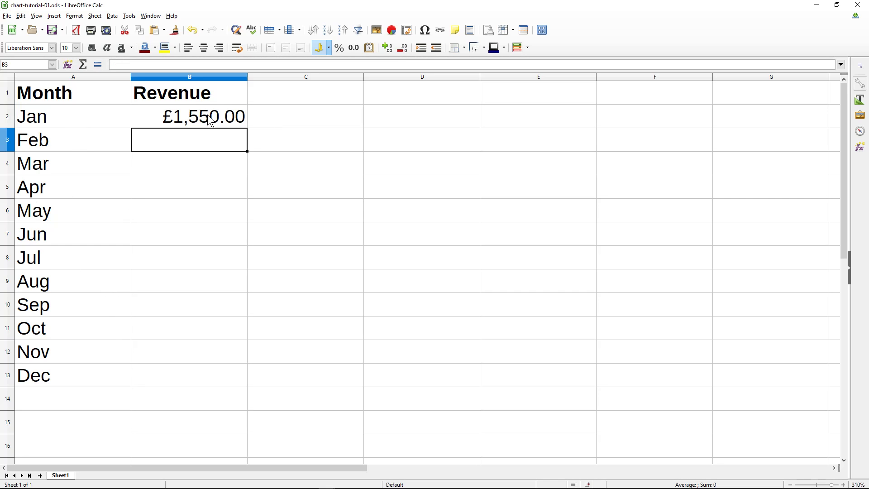
text(2450)
key(Return)
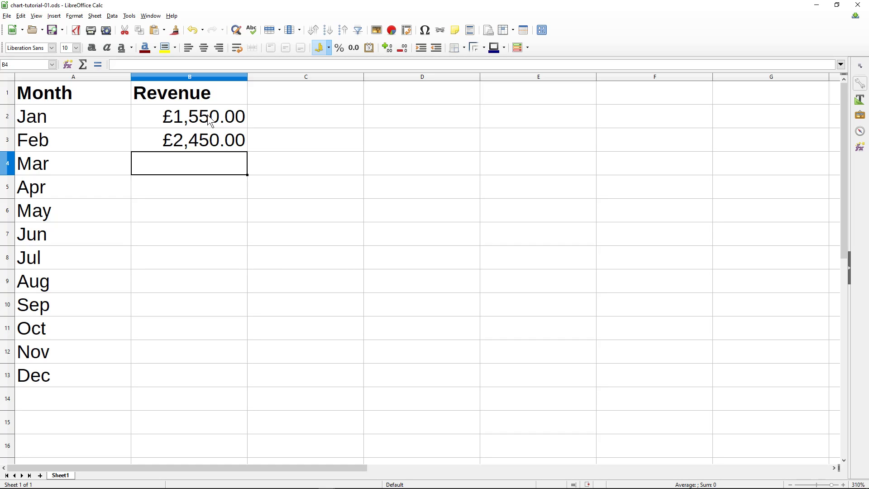
text(4,5)
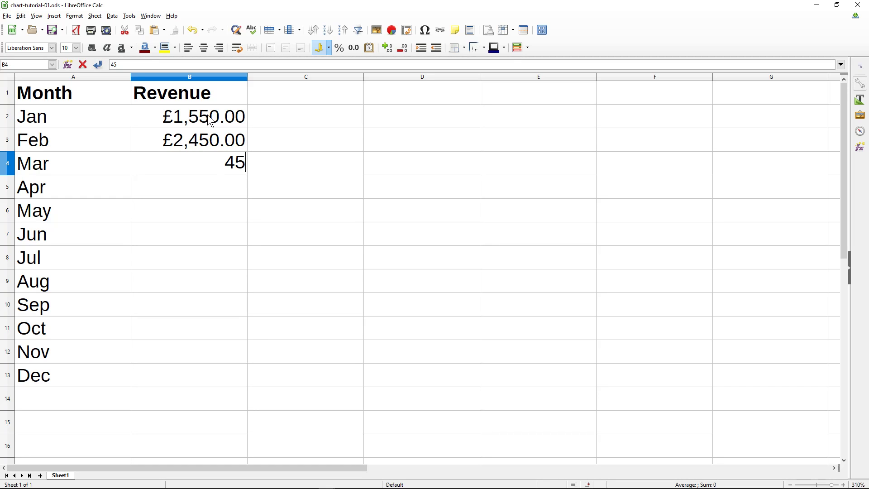
text(80)
key(Return)
text(3,5)
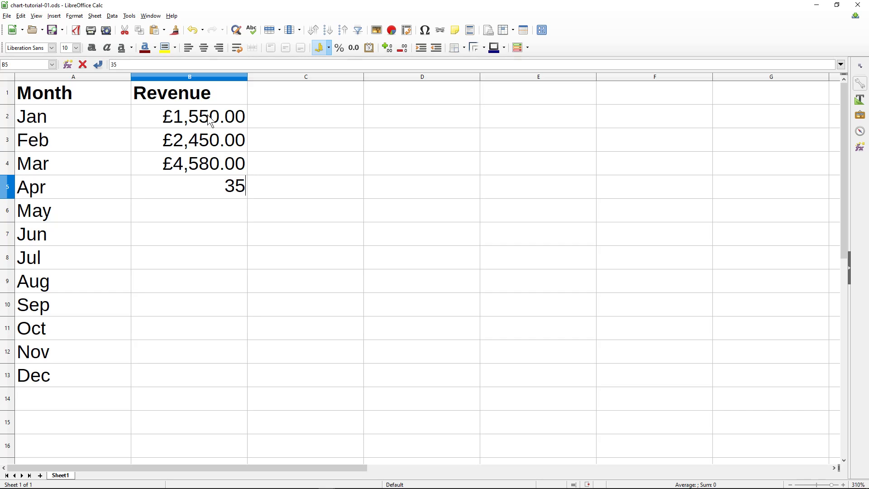
text(80)
key(Return)
text(1,2)
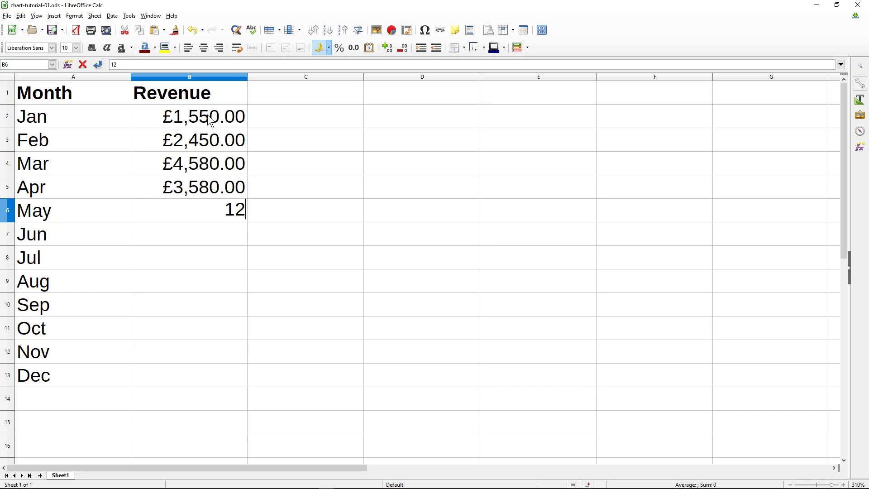
text(50)
key(Return)
text(2,3)
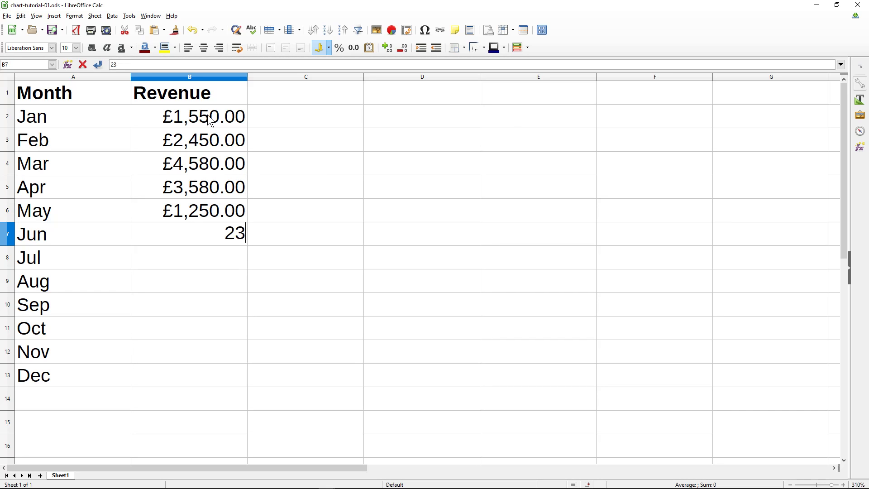
text(50)
key(Return)
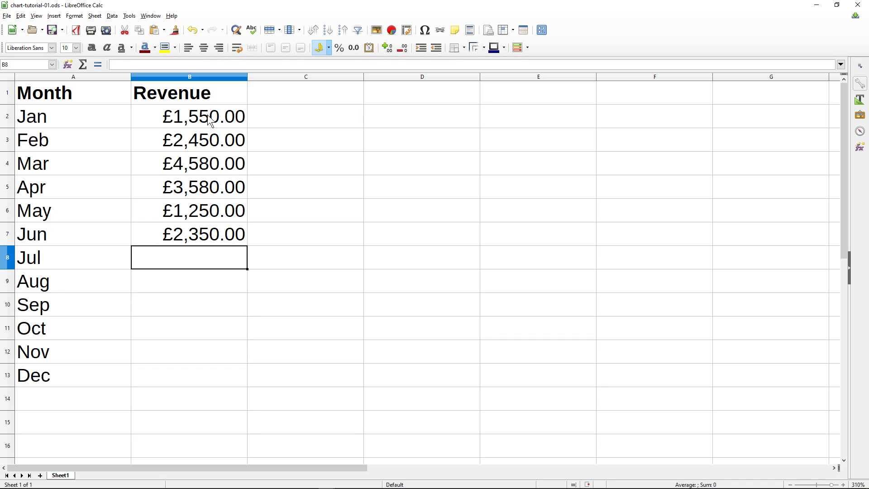
Step: Enter Jul–Dec revenue: 5400, 6000, 7,600, 4,580, 35 and 1,260, then save the file
text(5400)
key(Return)
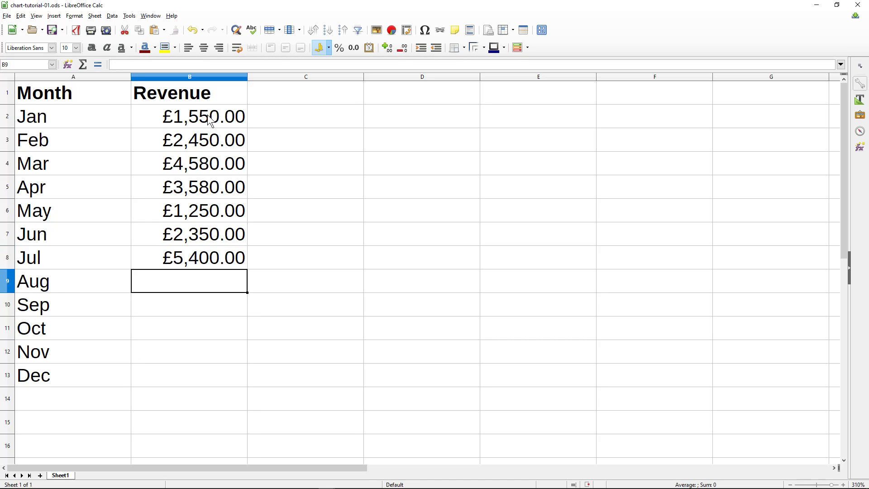
text(6000)
key(Return)
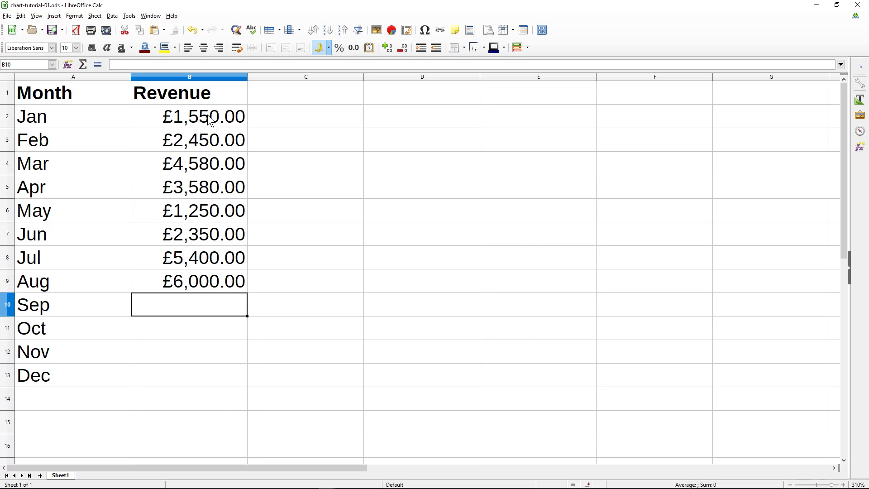
text(7,60)
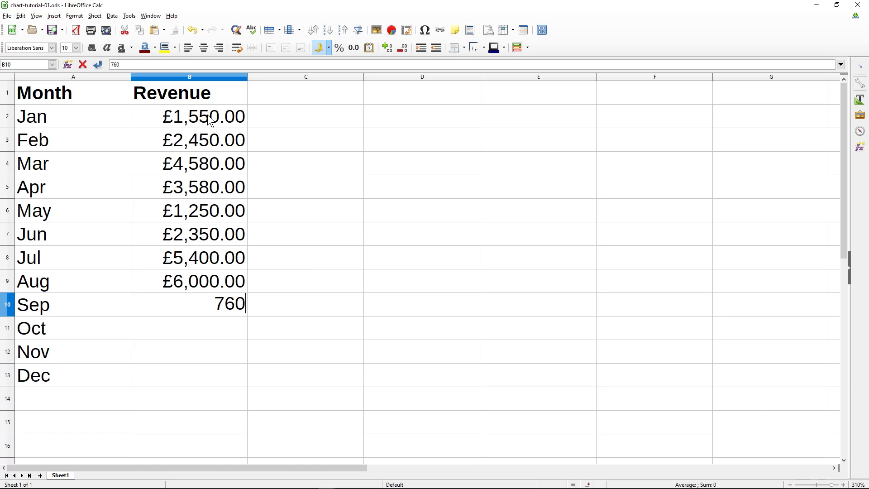
text(0)
key(Return)
text(4,5)
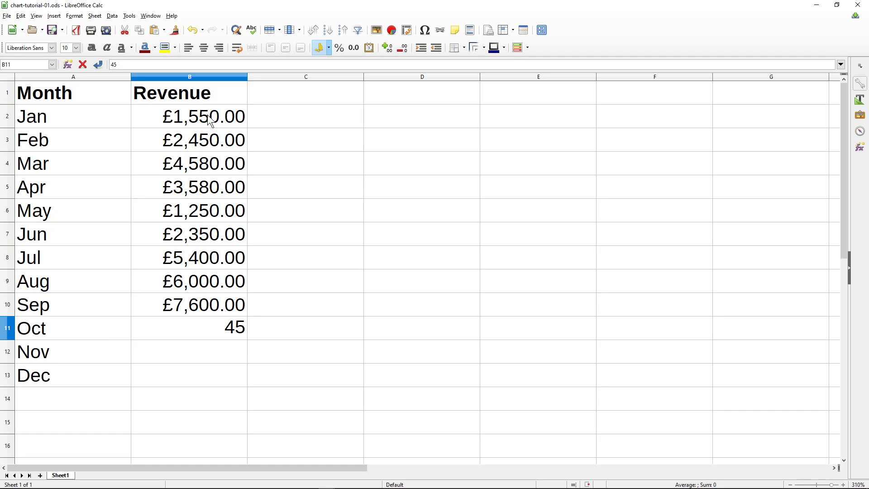
text(80)
key(Return)
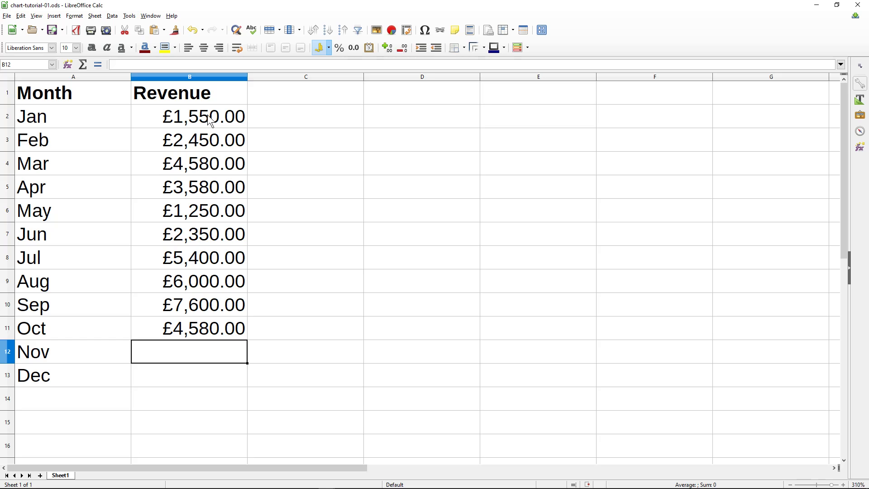
text(3560)
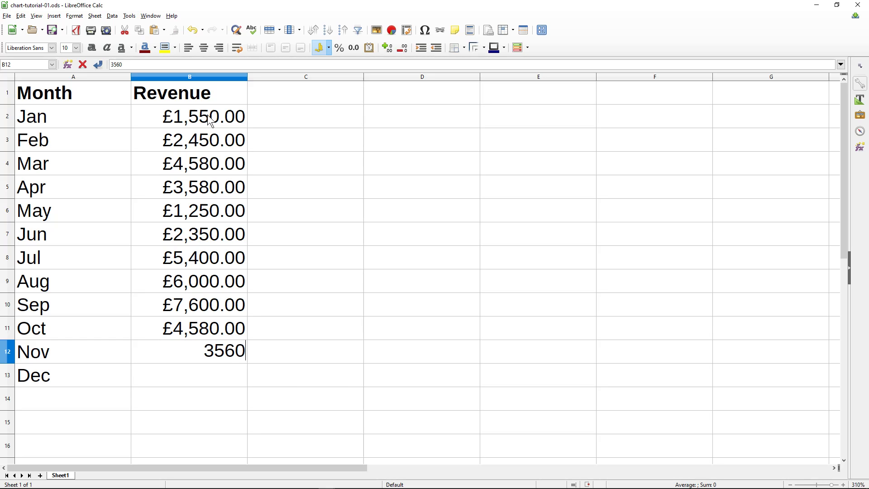
key(Return)
text(1,2)
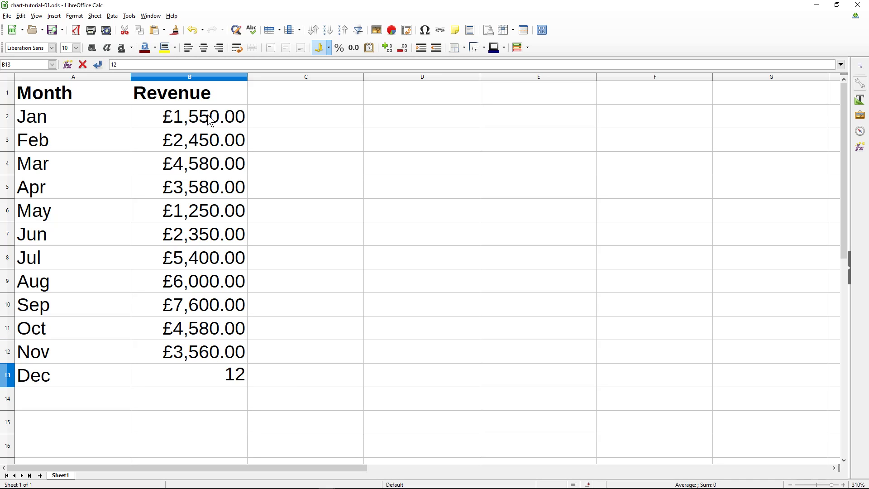
text(60)
key(Return)
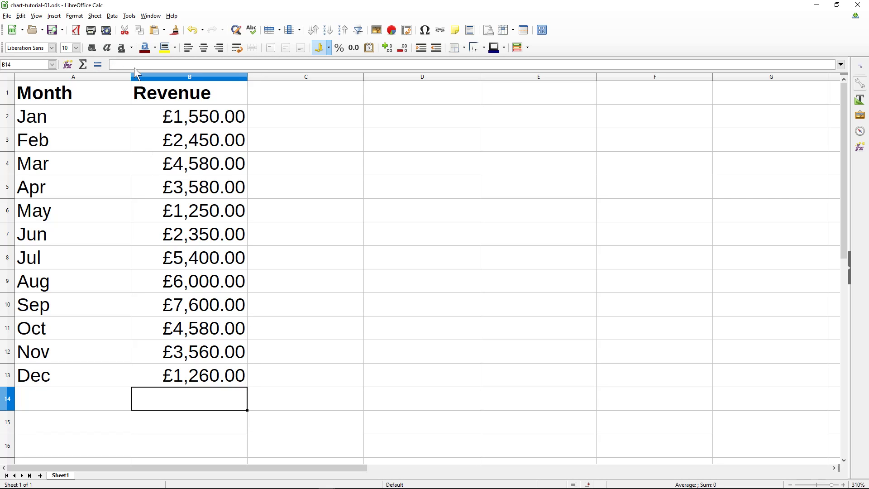
click(53, 30)
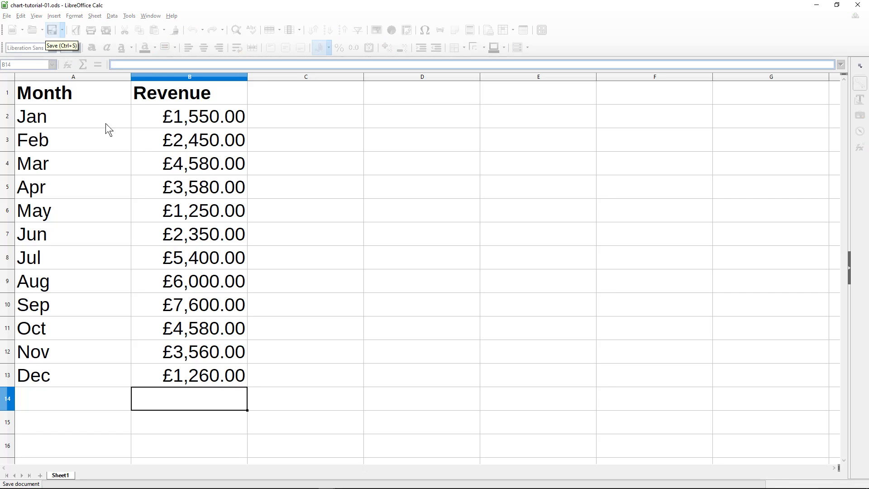
Step: Select A1:B13, insert a column chart, and move the Chart Wizard aside to see it
click(218, 380)
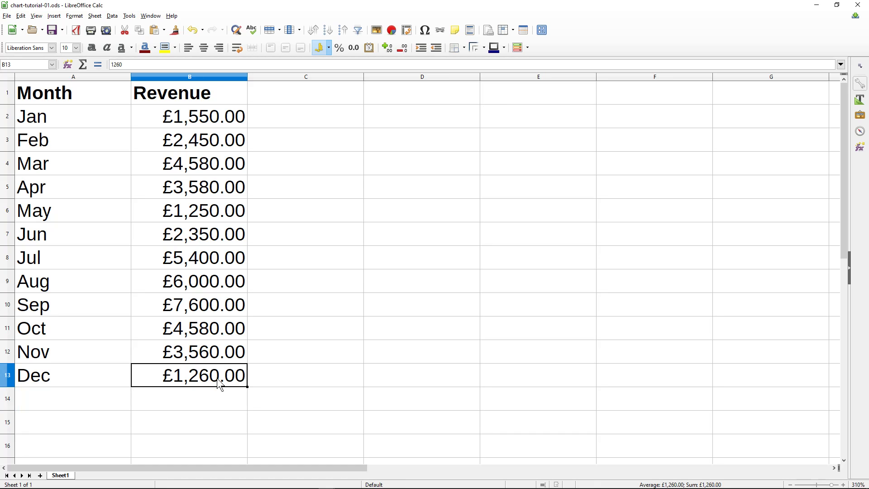
drag(217, 379, 63, 86)
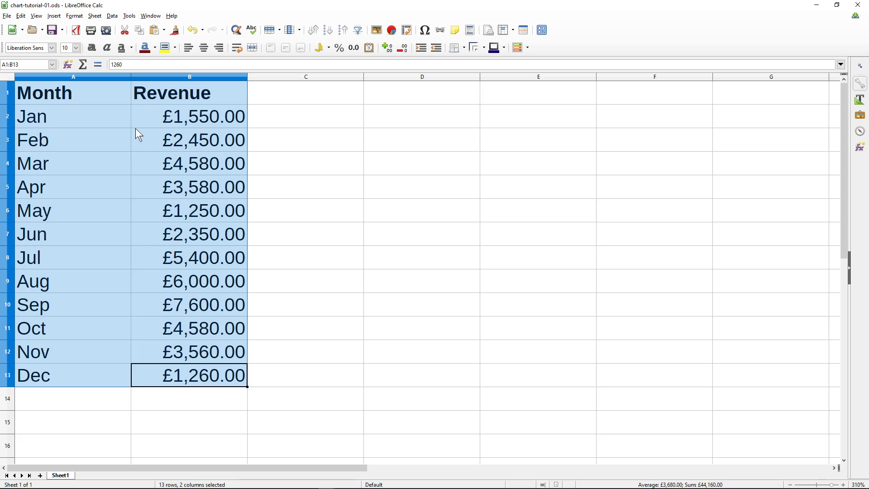
scroll(406, 275, down, 2)
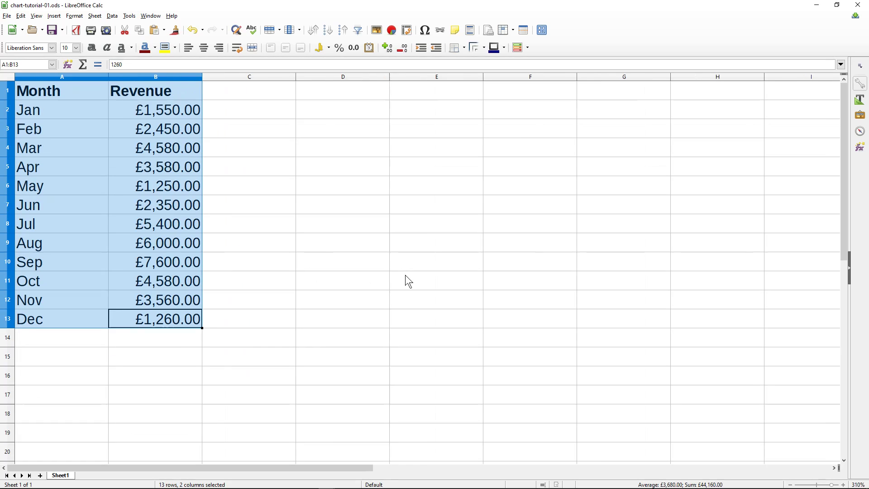
click(394, 33)
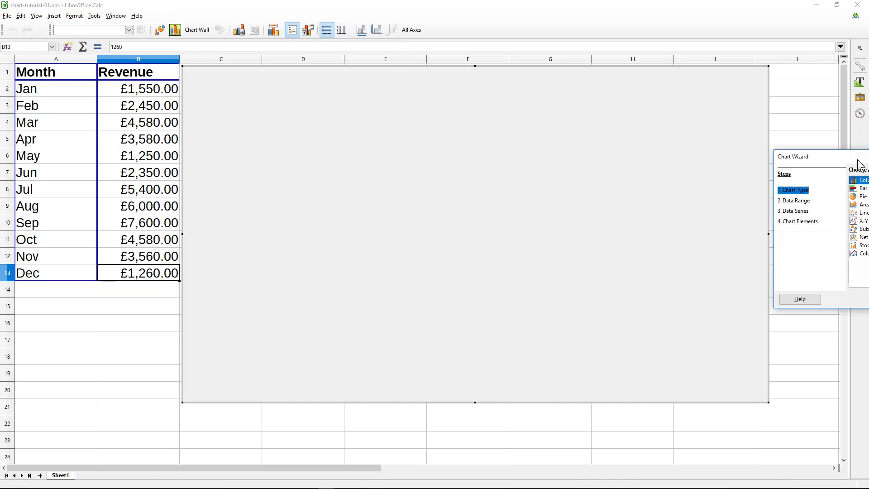
drag(858, 164, 163, 292)
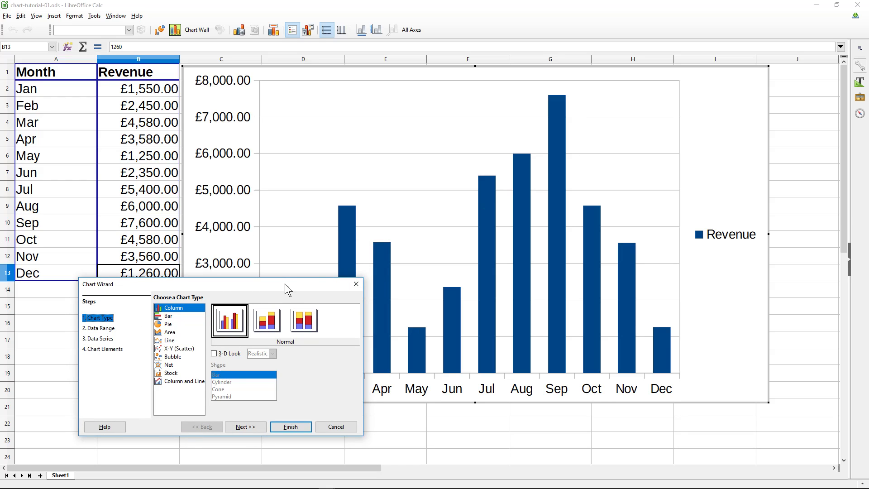
drag(284, 283, 251, 300)
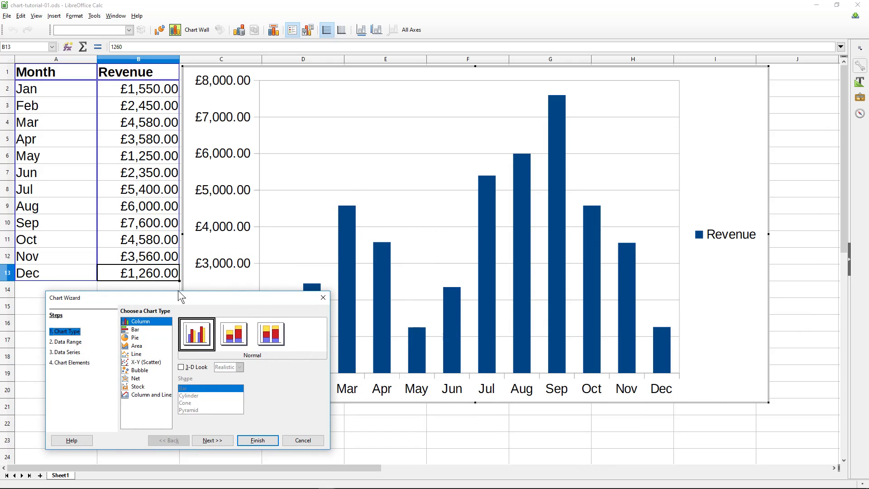
drag(192, 297, 172, 308)
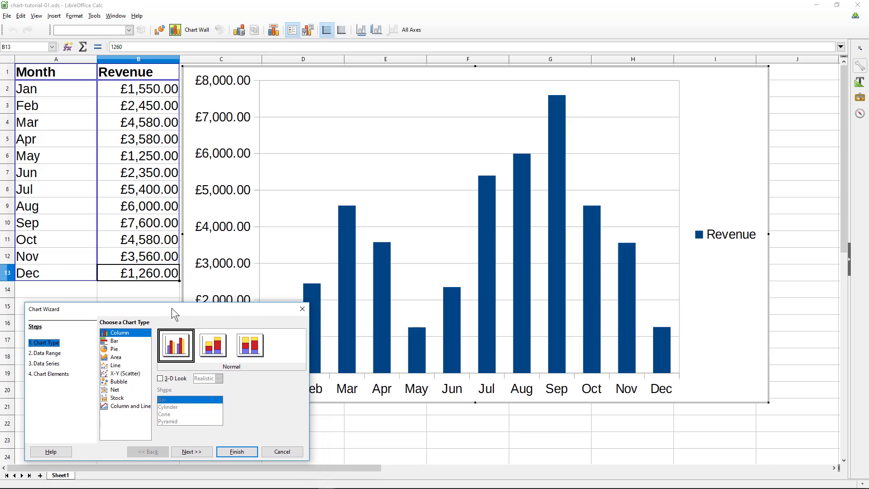
Step: Title the chart 'Yearly Revenue Oview', label the axes Month and Revenue, and put the legend on top
click(54, 377)
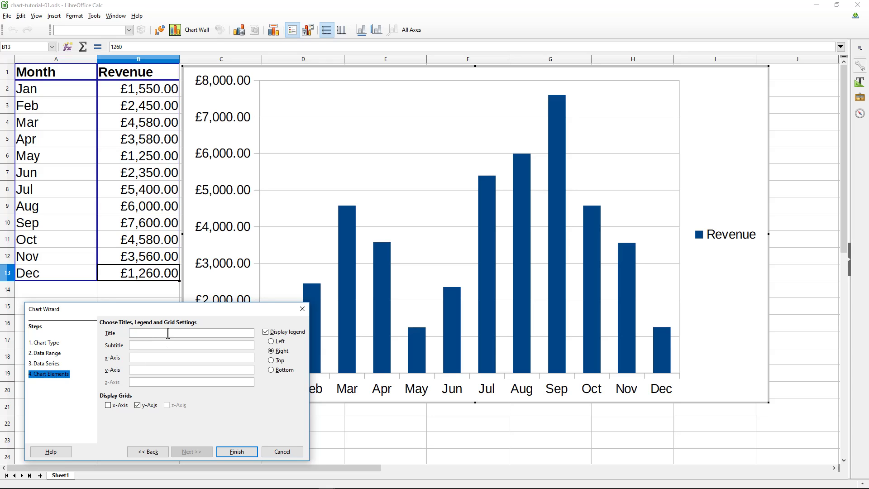
text(Yearly)
key(BackSpace)
key(BackSpace)
text(ew)
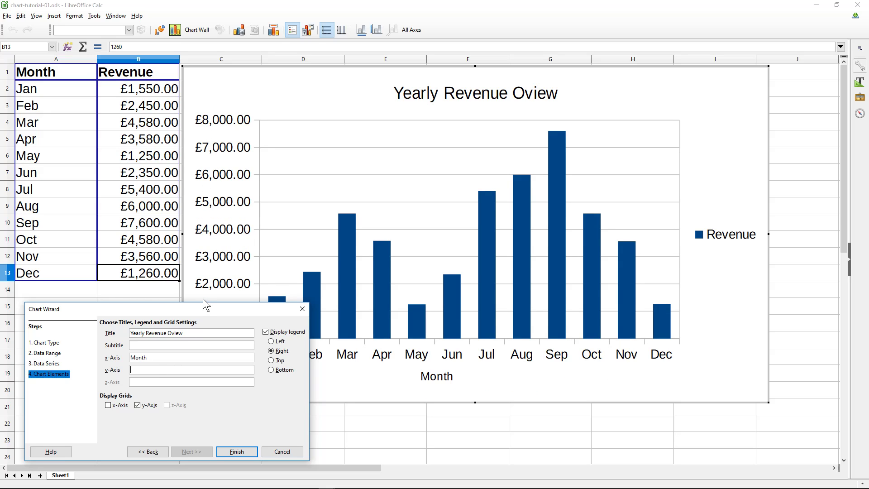
text(Revenue)
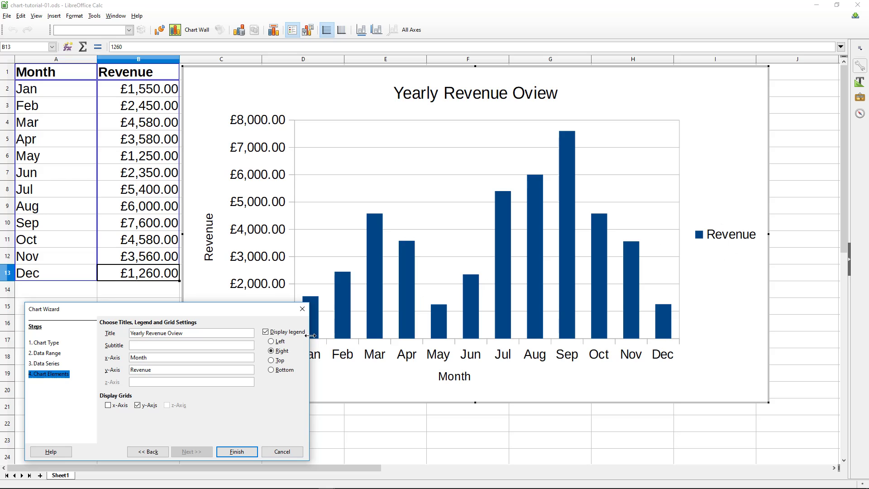
click(277, 361)
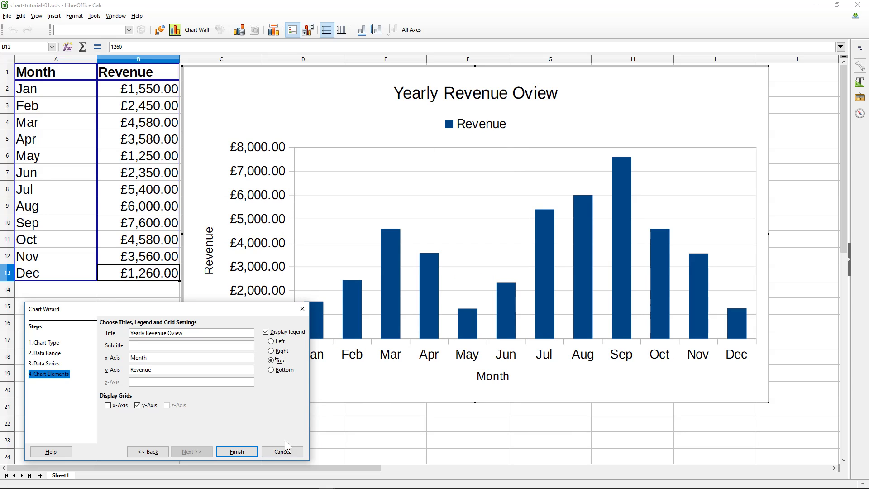
click(237, 451)
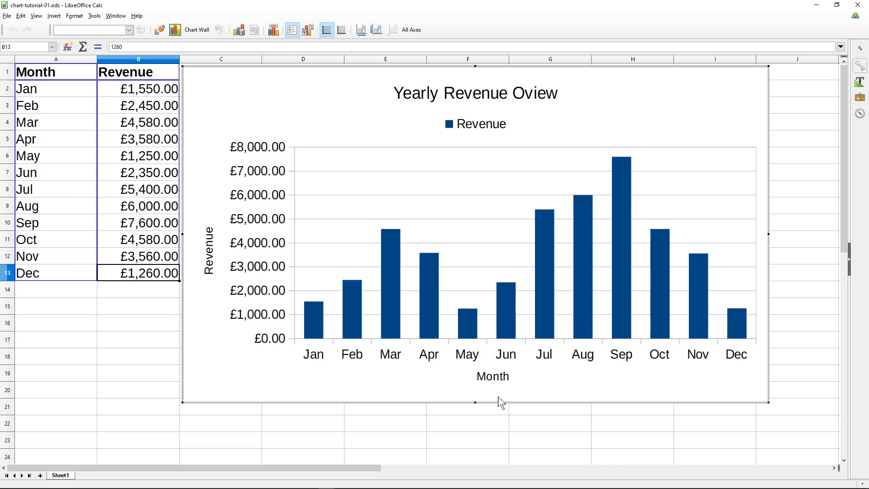
Step: Exit chart editing, then move the revenue chart beside the table and shrink it
mouse_move(582, 247)
click(108, 347)
click(108, 347)
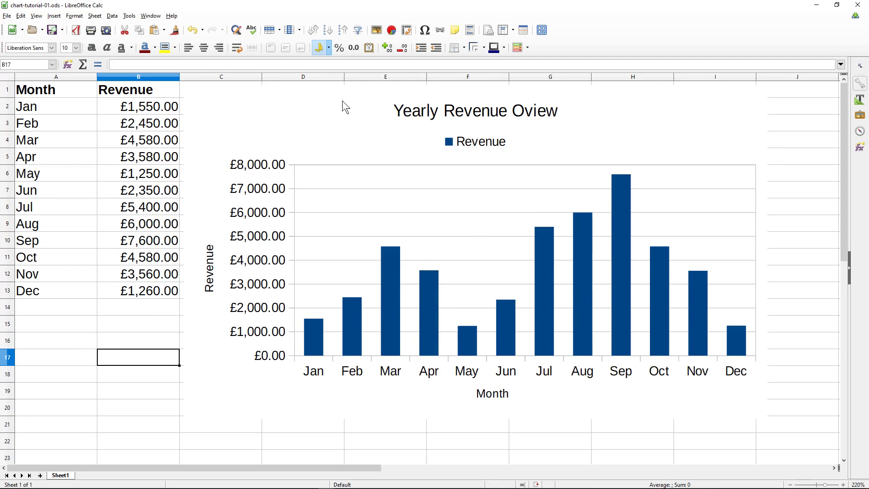
drag(349, 152, 341, 86)
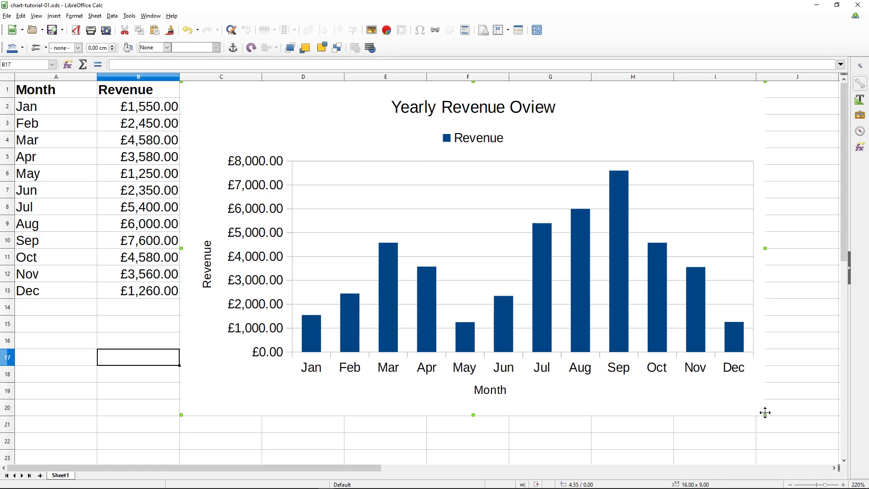
drag(765, 414, 560, 248)
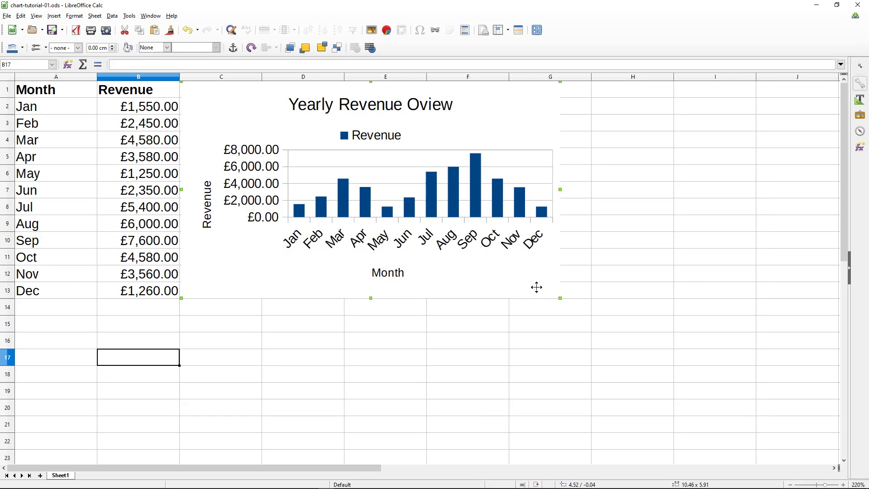
click(449, 374)
Step: Apply All Borders to every cell of the Month/Revenue table A1:B13
click(157, 295)
shift+click(25, 90)
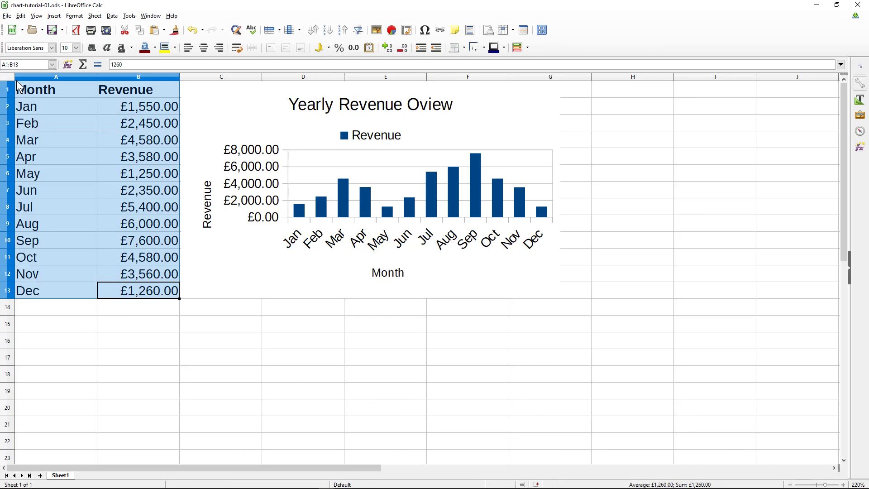
click(483, 48)
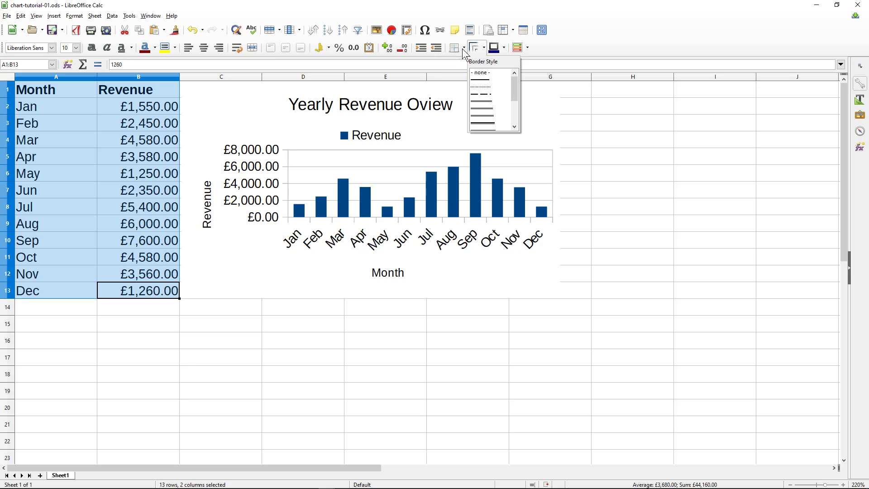
click(462, 48)
click(465, 46)
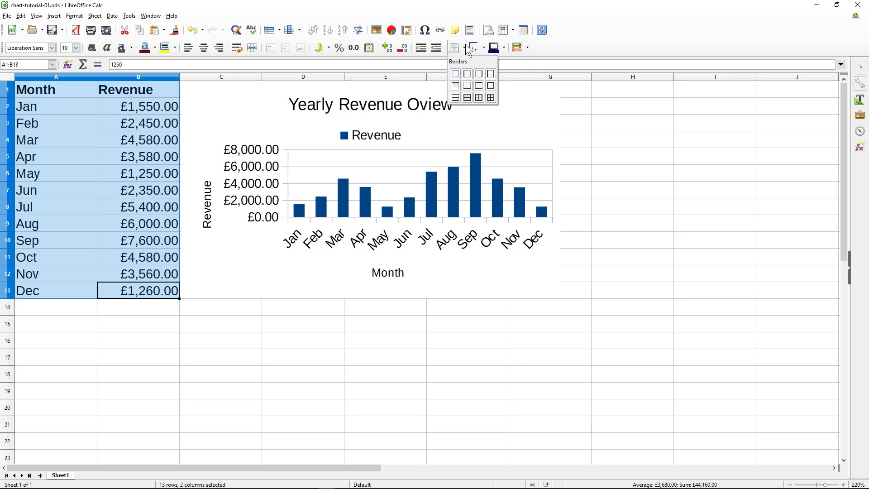
click(493, 100)
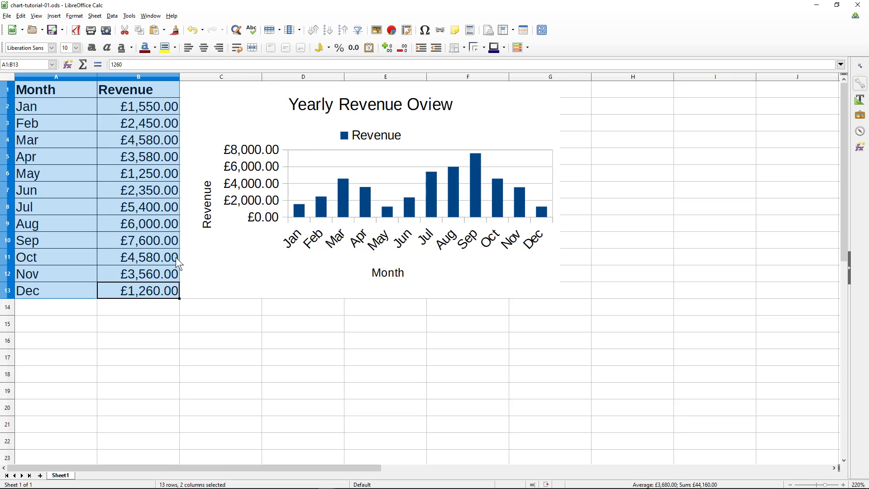
Step: Save the spreadsheet and check the page layout in Print Preview
click(54, 30)
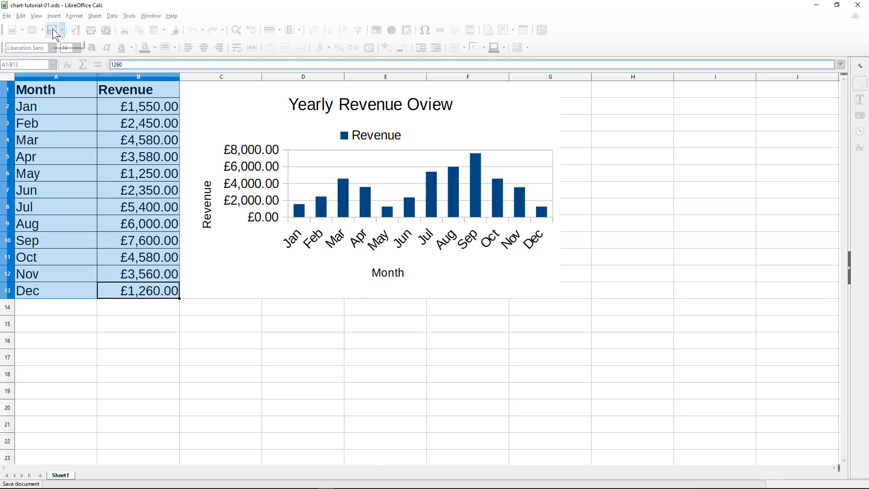
click(7, 16)
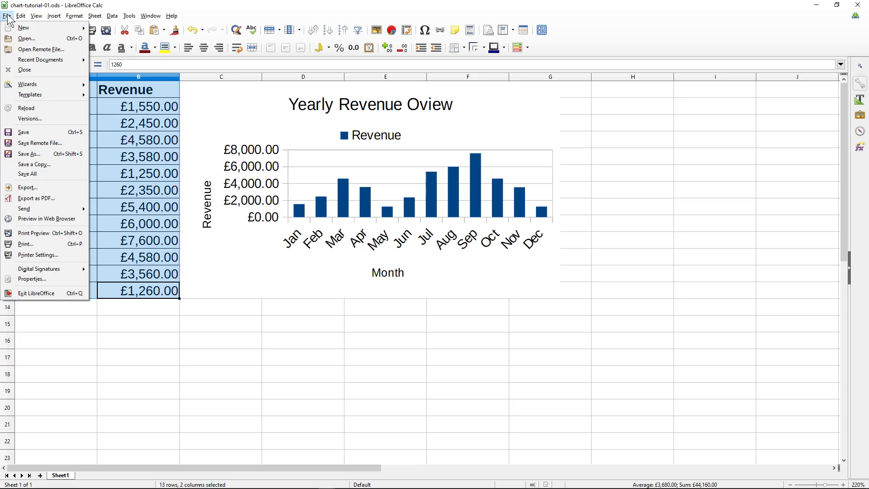
click(41, 232)
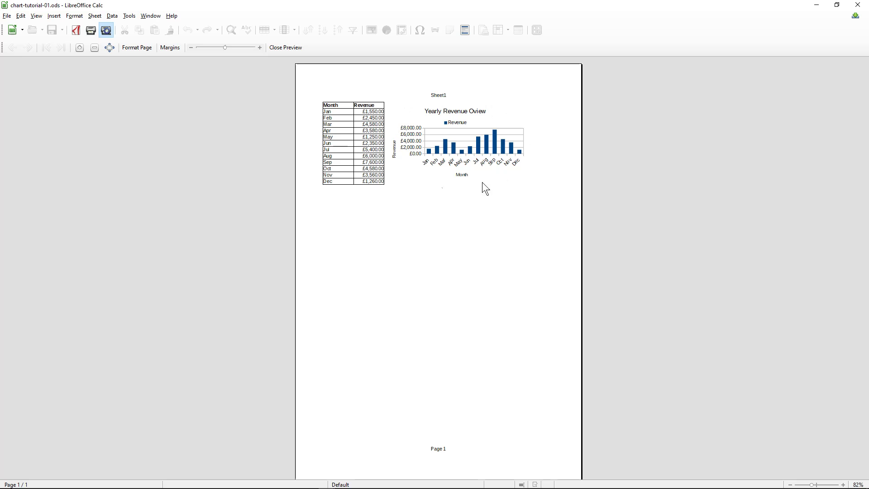
click(292, 50)
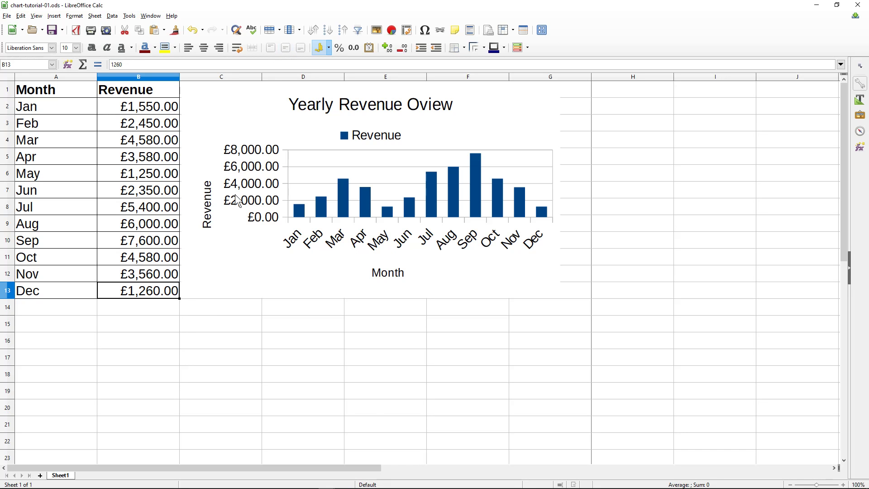
Step: Select the Month and Revenue data A1:B13 and start a new chart from it
scroll(196, 320, down, 1)
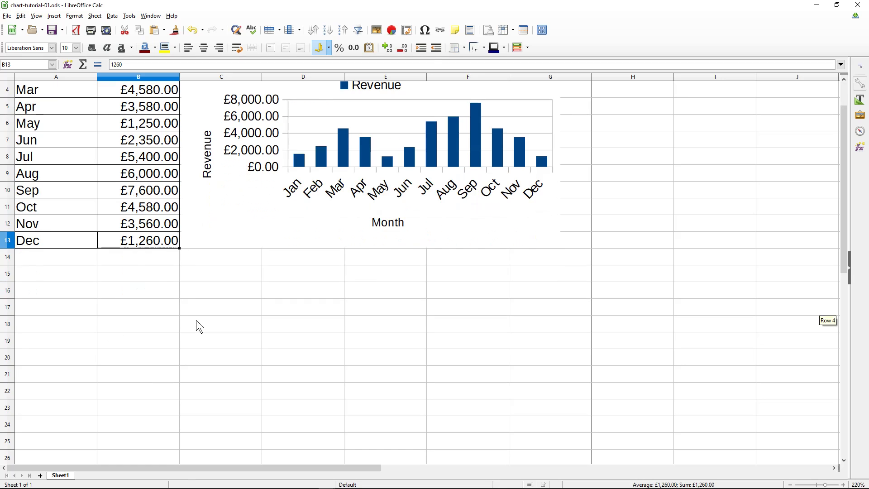
scroll(196, 320, up, 1)
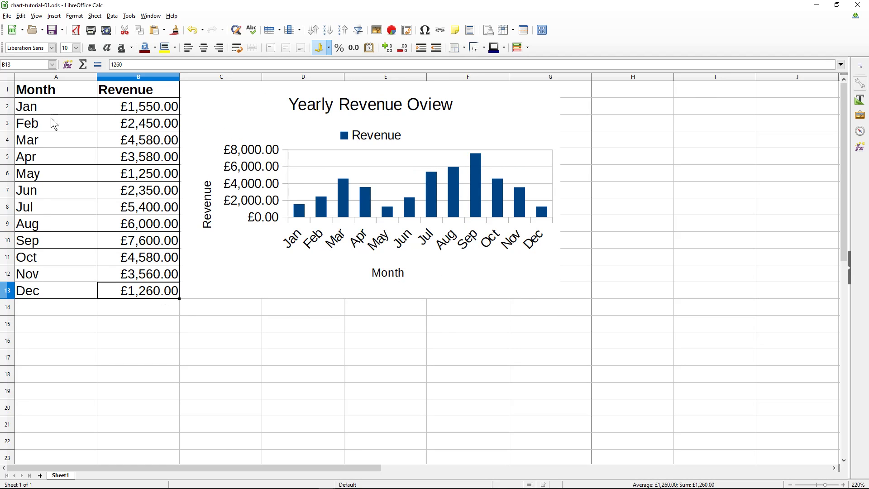
drag(46, 92, 134, 292)
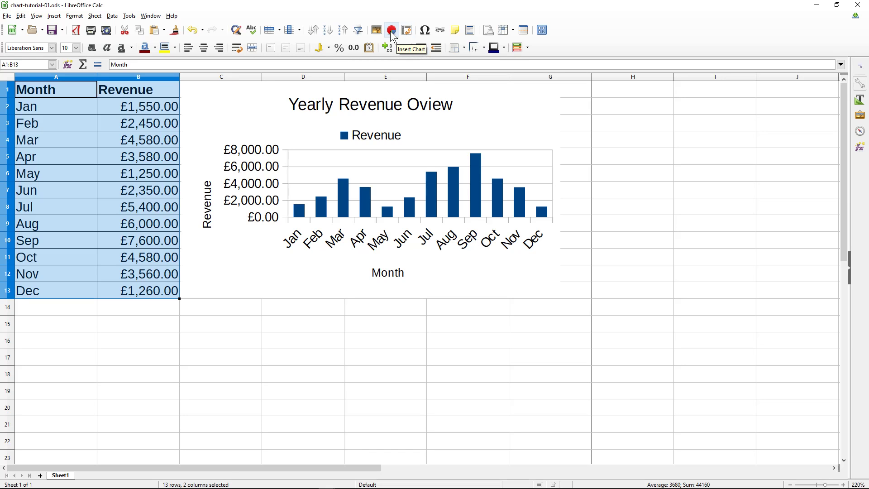
click(392, 32)
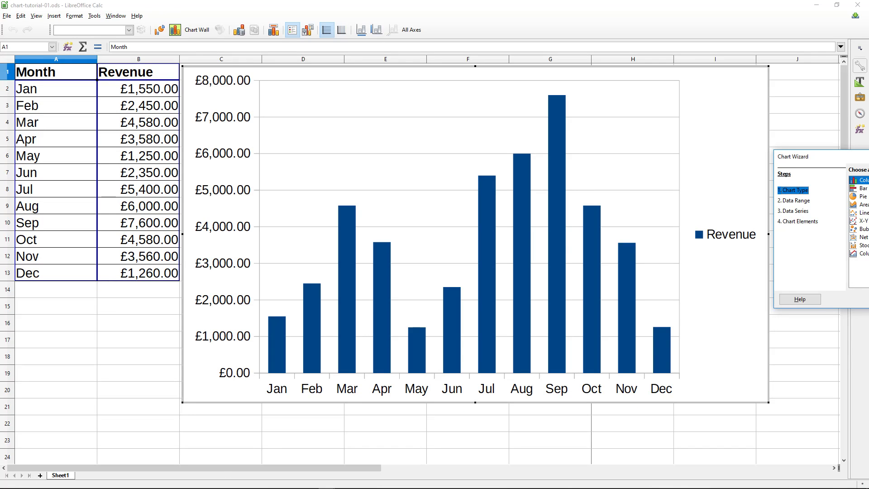
Step: Make the new chart a flat Pie chart, leaving 3-D Look off
drag(810, 156, 188, 229)
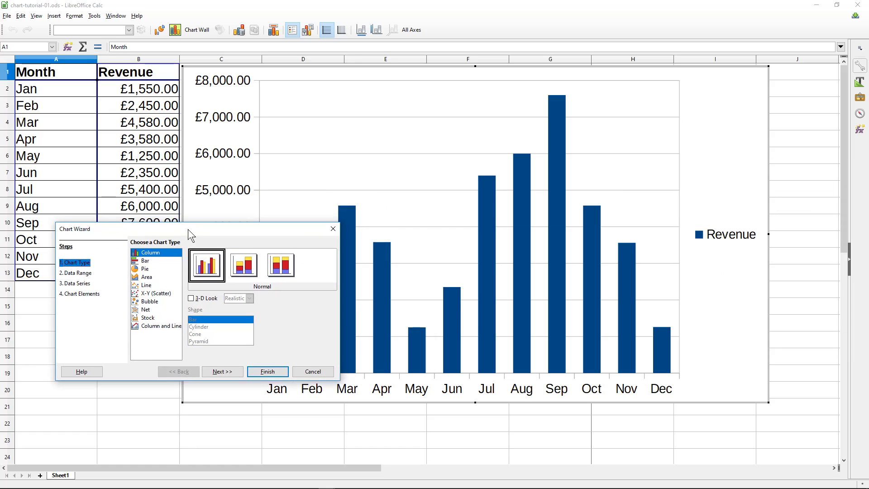
click(144, 269)
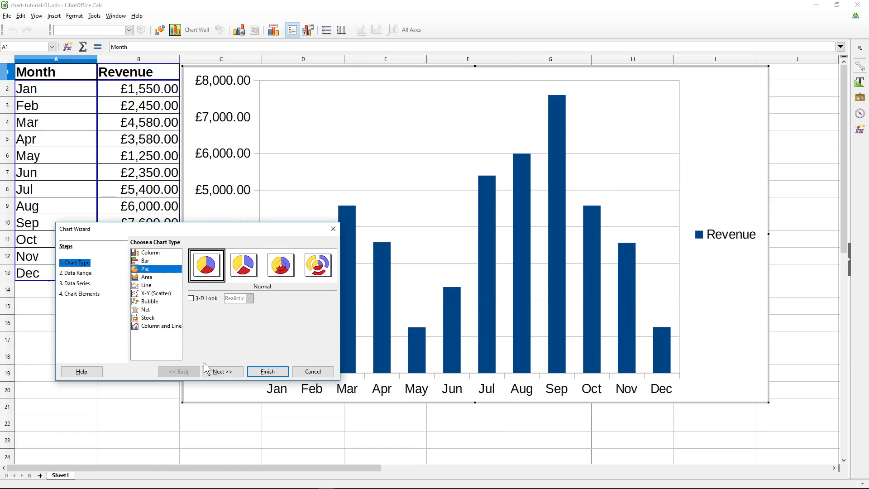
drag(268, 235, 265, 292)
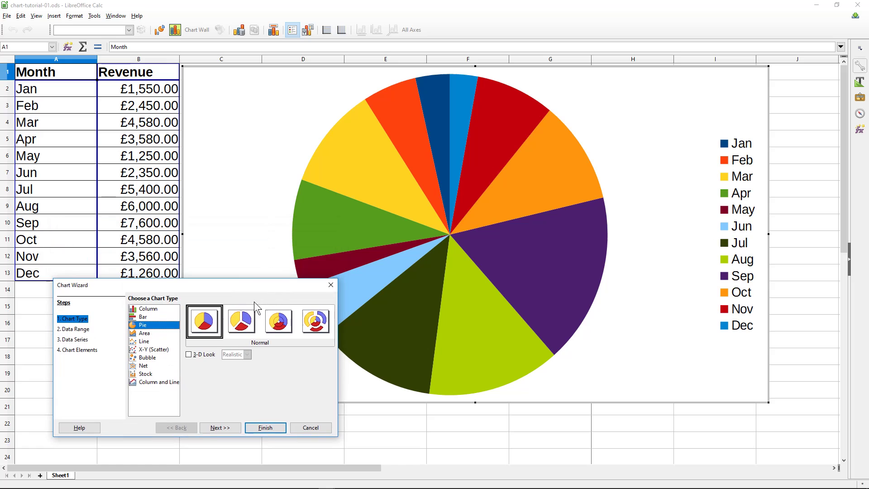
click(189, 354)
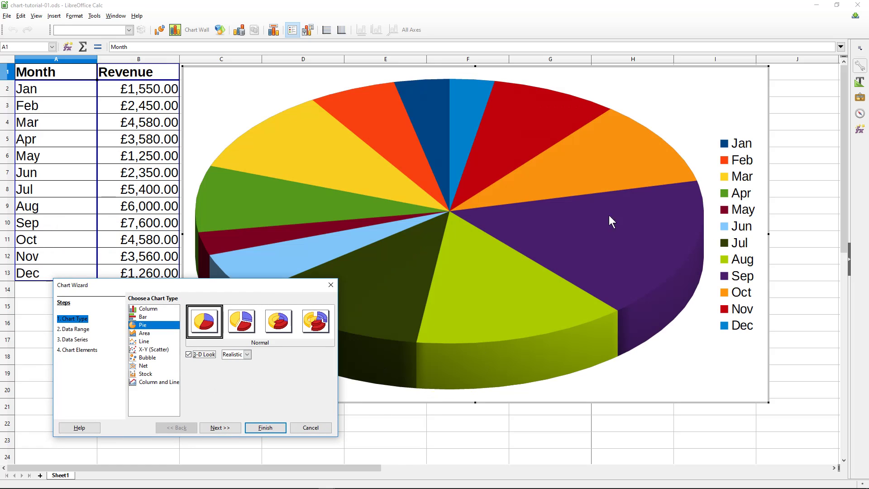
click(203, 355)
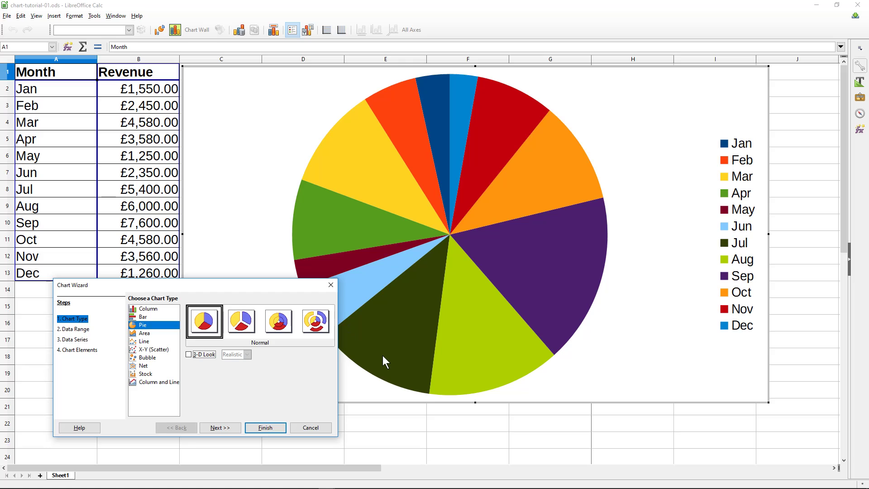
click(81, 351)
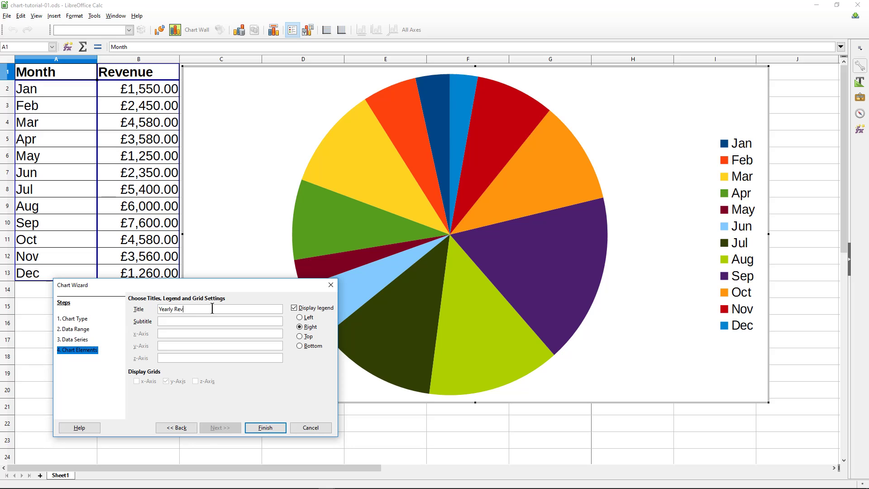
Step: Title the pie chart 'Yearly Revenue', place the legend at the top, and finish
click(213, 309)
text(Yearly Revenue)
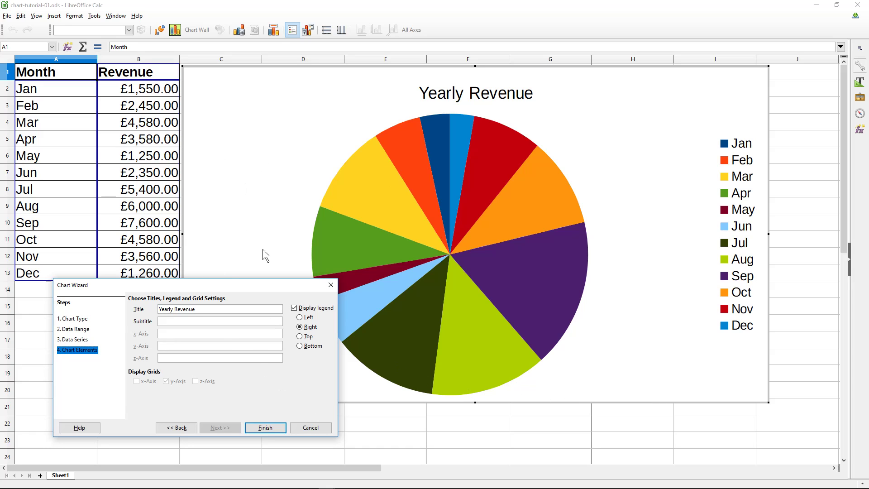
click(302, 337)
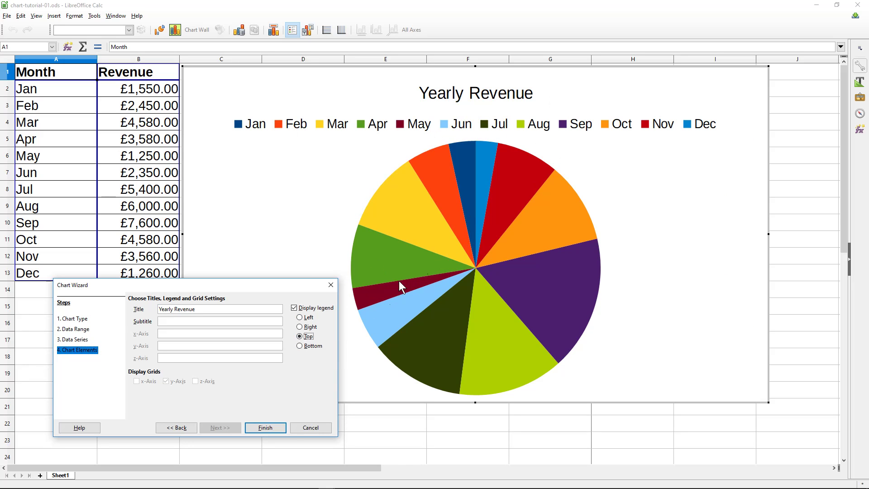
click(265, 428)
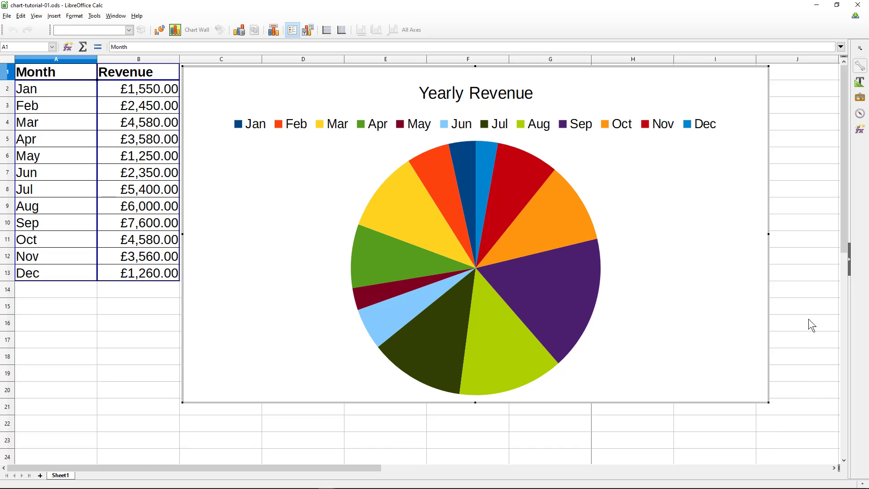
Step: Shrink the Yearly Revenue pie chart and place it below the bar chart near row 14
click(807, 336)
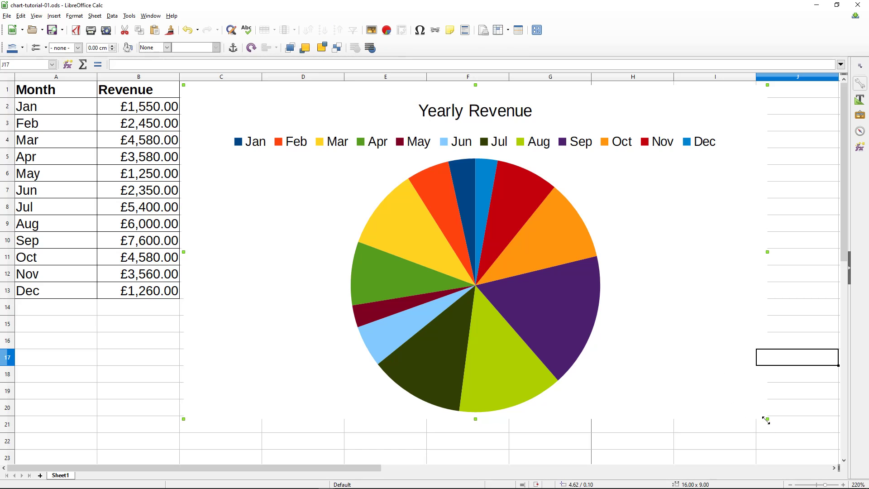
drag(767, 419, 512, 298)
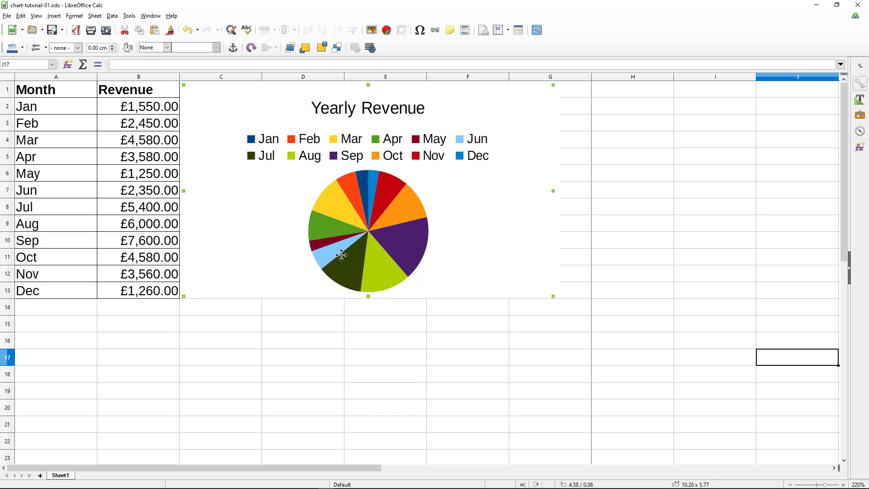
drag(297, 109, 294, 324)
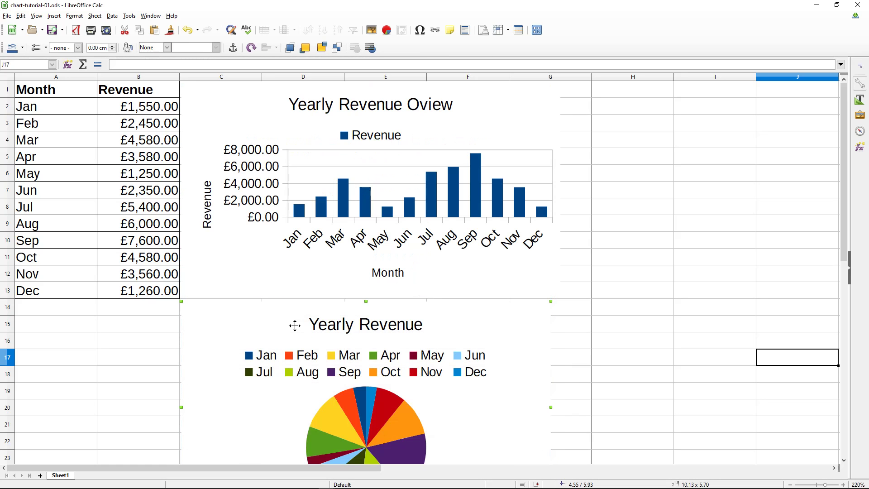
click(617, 256)
scroll(591, 295, down, 5)
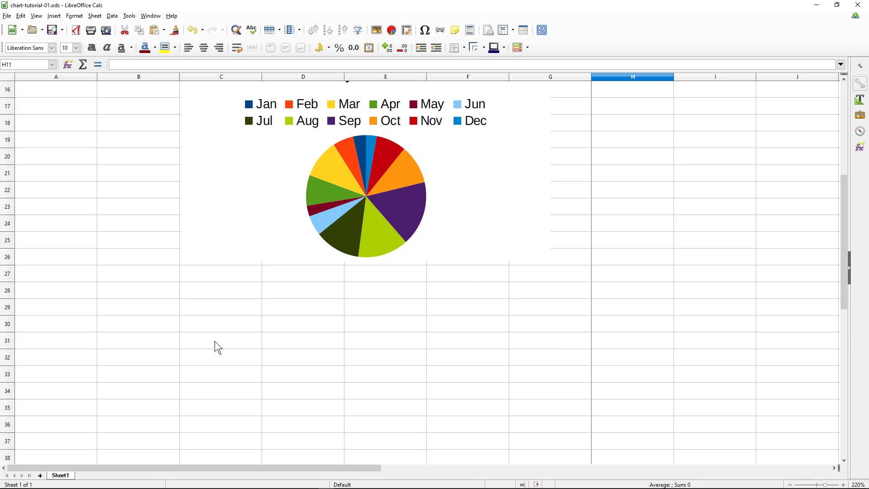
Step: Copy the Month column A1:A13, Month through Dec, and save the file
scroll(86, 324, up, 5)
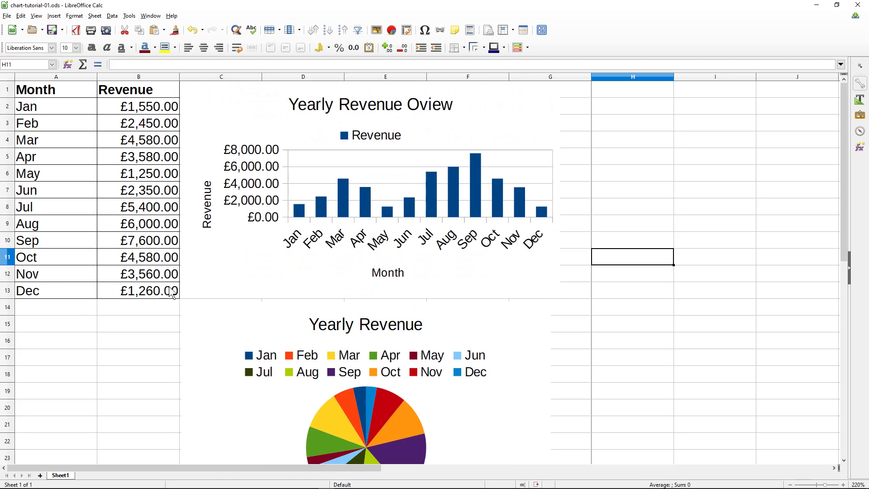
scroll(295, 312, down, 6)
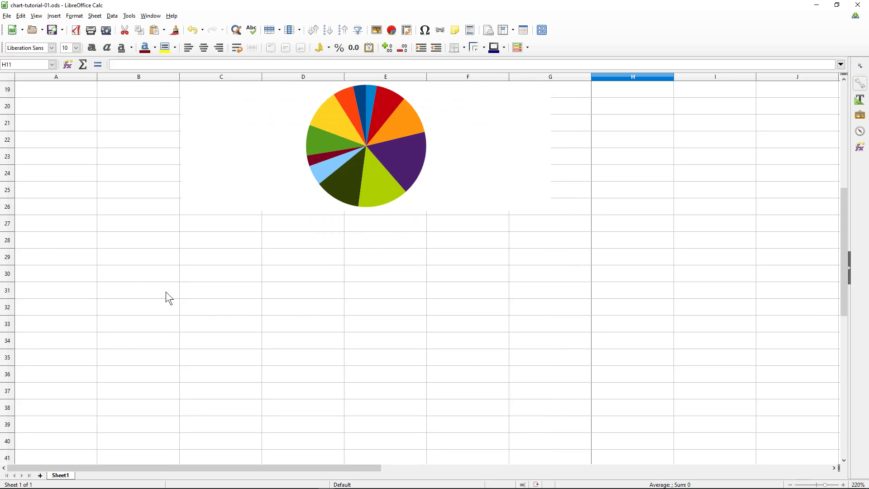
click(63, 236)
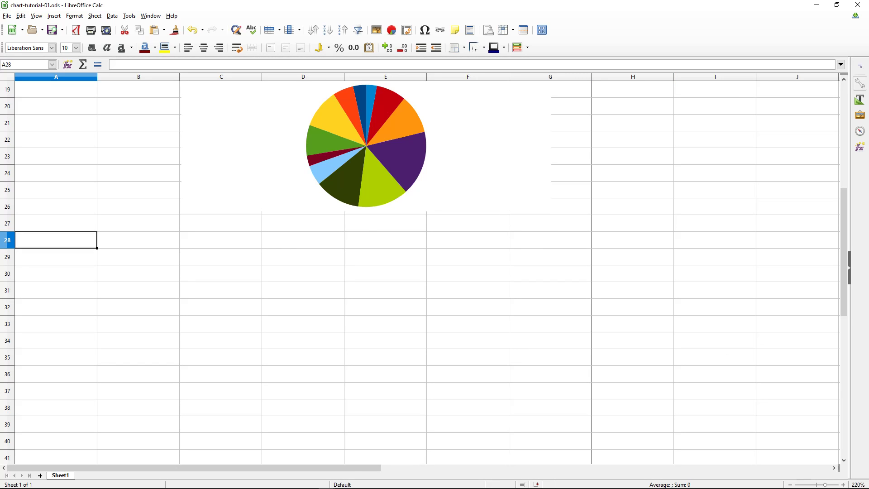
scroll(94, 261, up, 6)
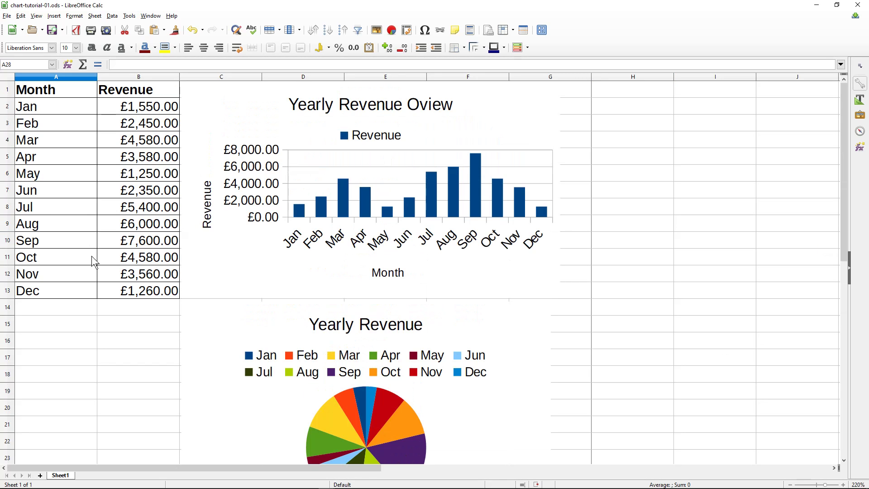
drag(69, 91, 81, 287)
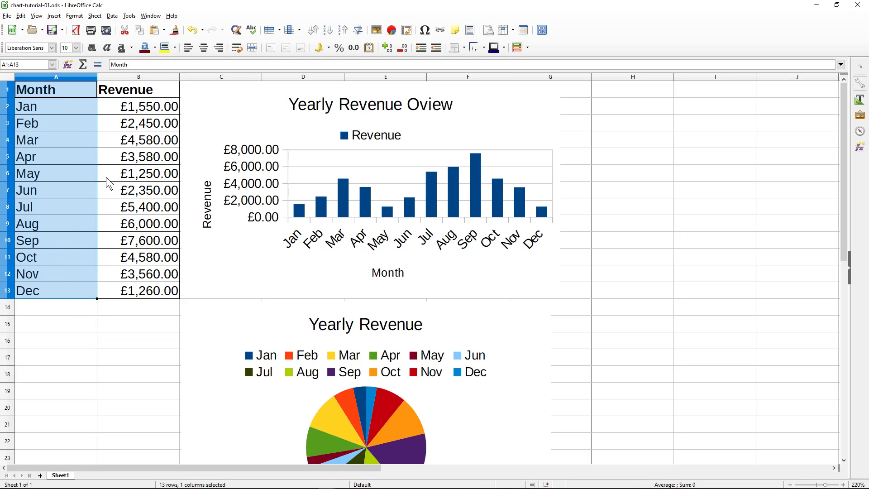
key(ctrl+c)
click(50, 31)
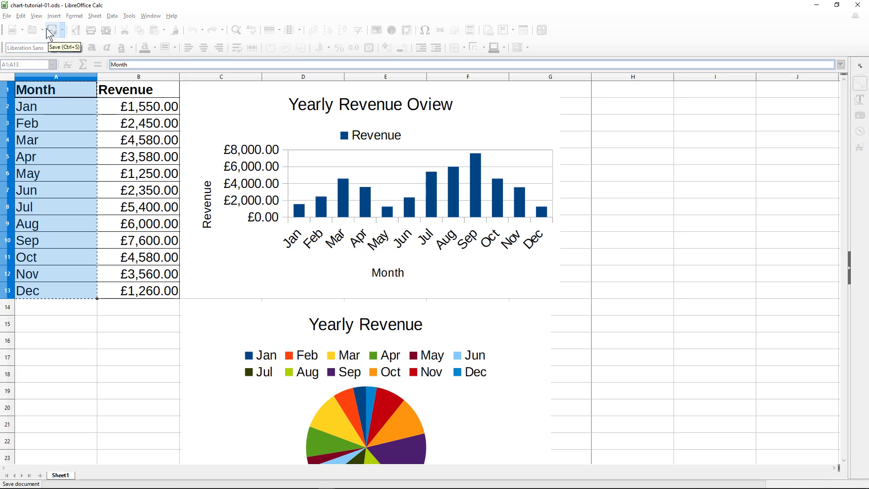
click(23, 16)
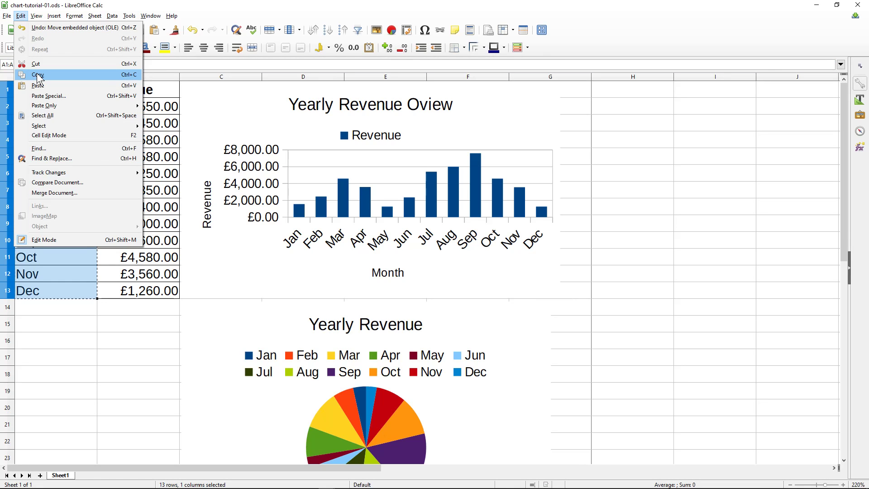
click(39, 76)
Step: Paste the month labels into A29:A41 below the charts
scroll(38, 284, down, 9)
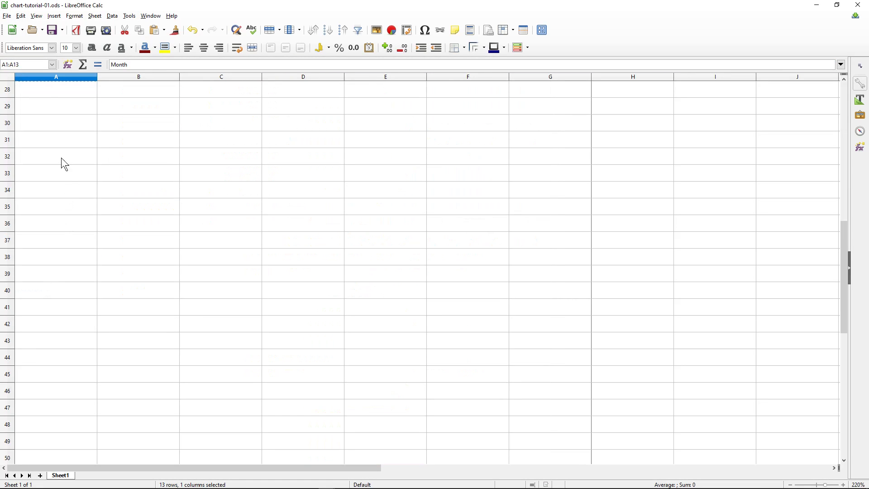
scroll(68, 194, up, 2)
click(51, 204)
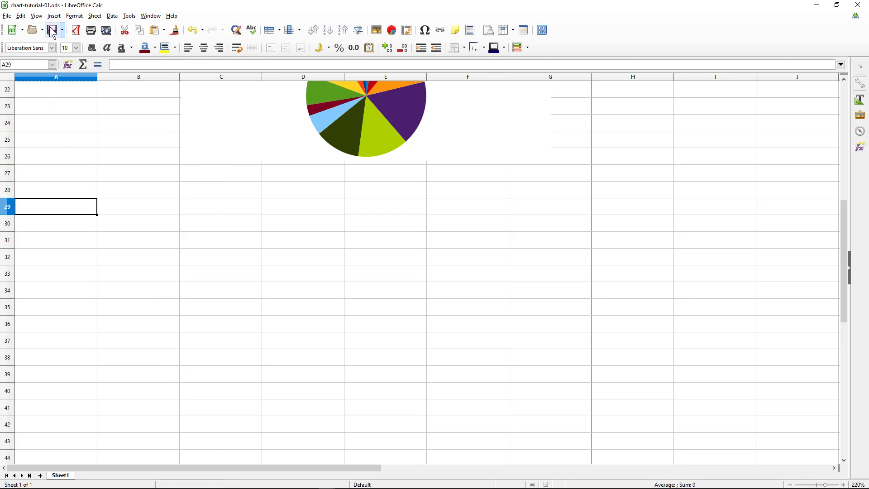
key(ctrl+v)
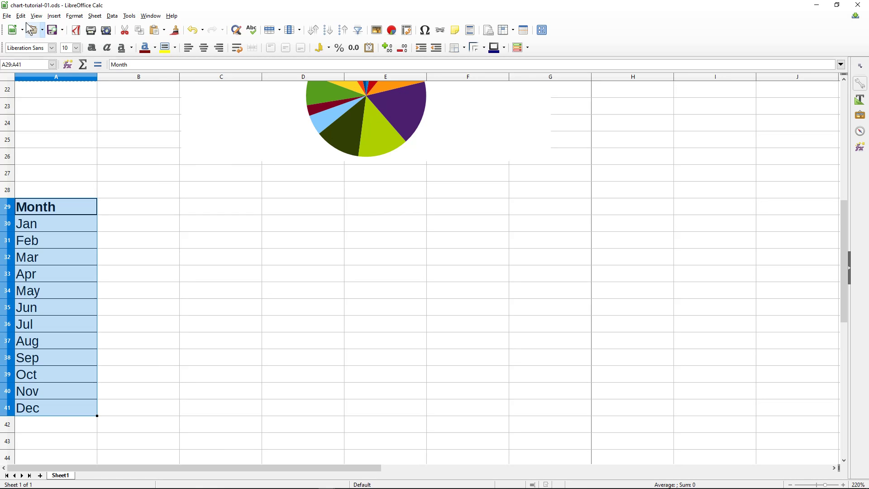
click(22, 16)
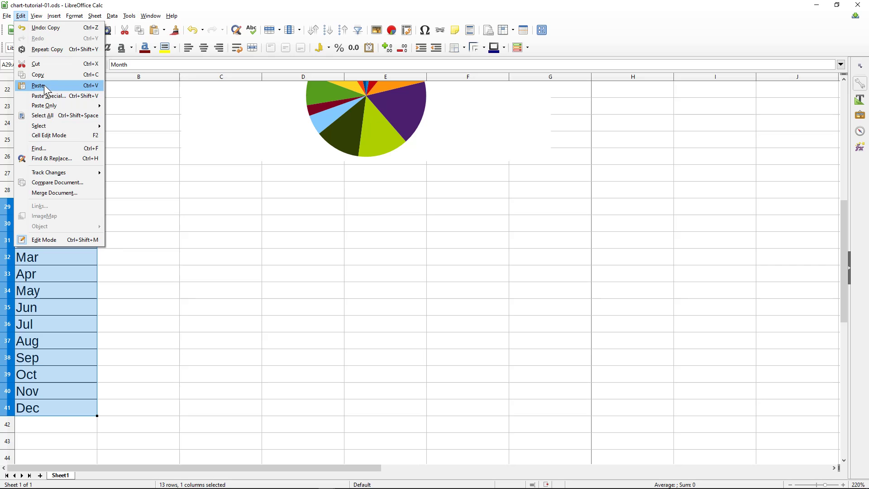
click(168, 285)
Step: Enter headings Telephone Bill, Fuel Cost and Travel Cost in B29:D29, autofitting column B
click(124, 212)
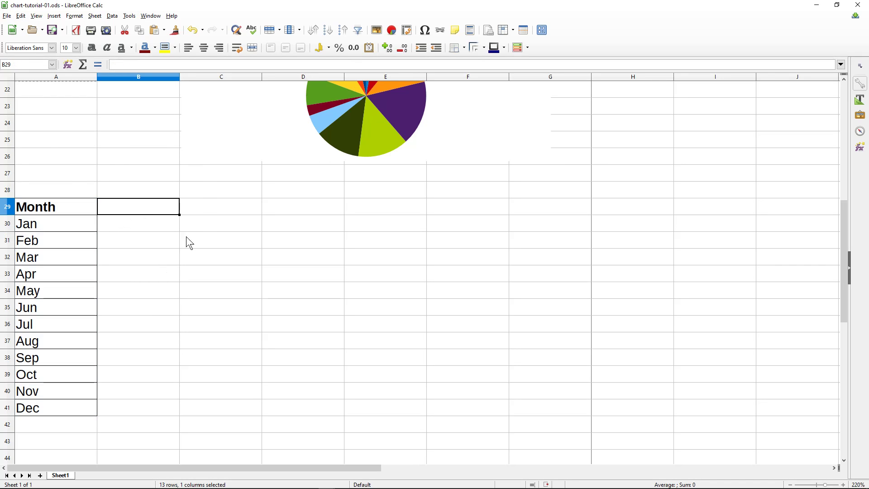
text(Tele)
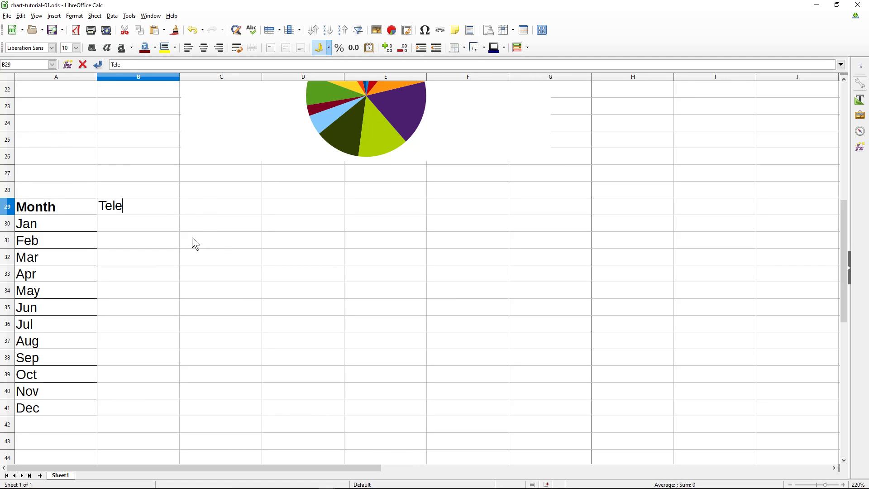
text(phone Bu)
key(BackSpace)
text(ill)
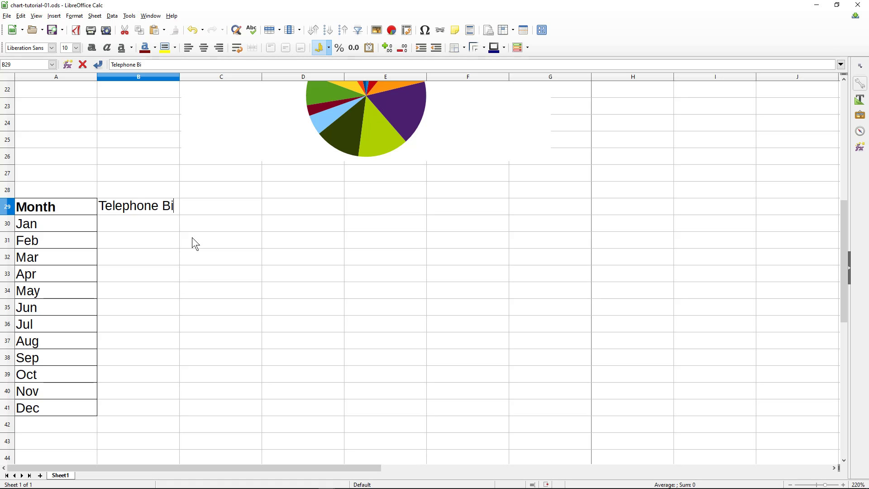
key(Tab)
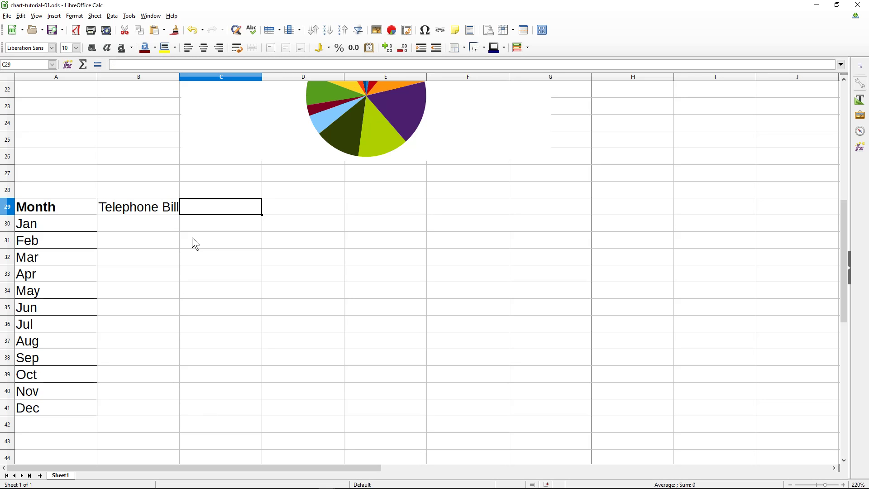
text(Fuel Cost)
key(Tab)
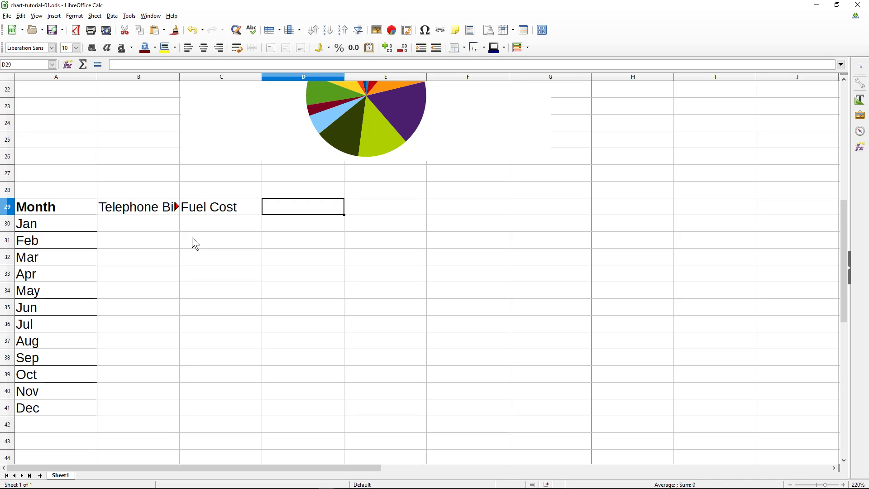
text(Travel)
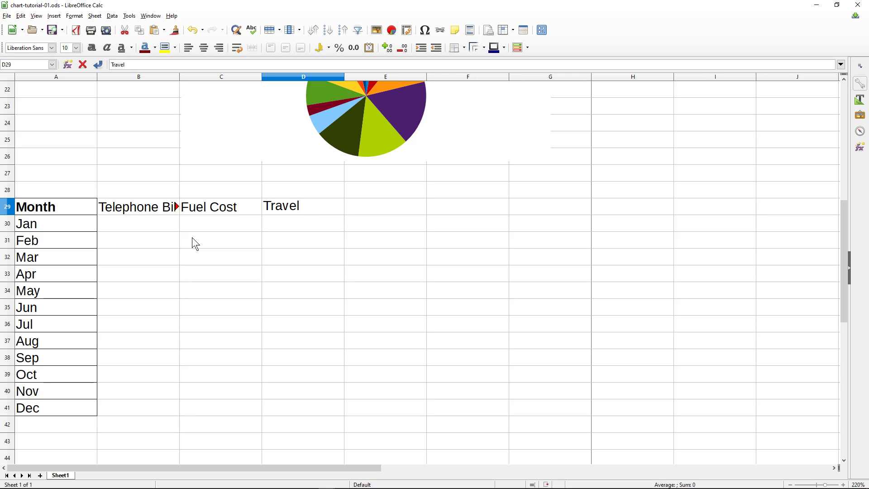
text( Expenses)
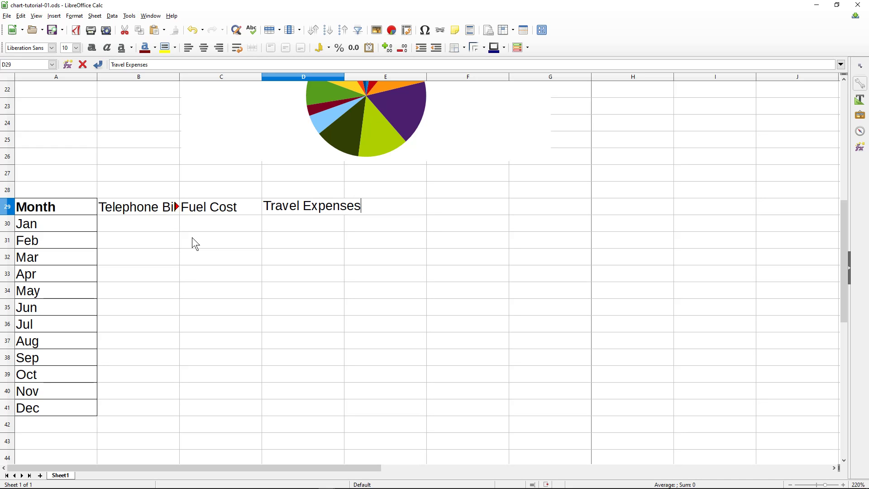
key(BackSpace)
key(BackSpace)
key(BackSpace)
key(BackSpace)
key(BackSpace)
key(BackSpace)
key(BackSpace)
key(BackSpace)
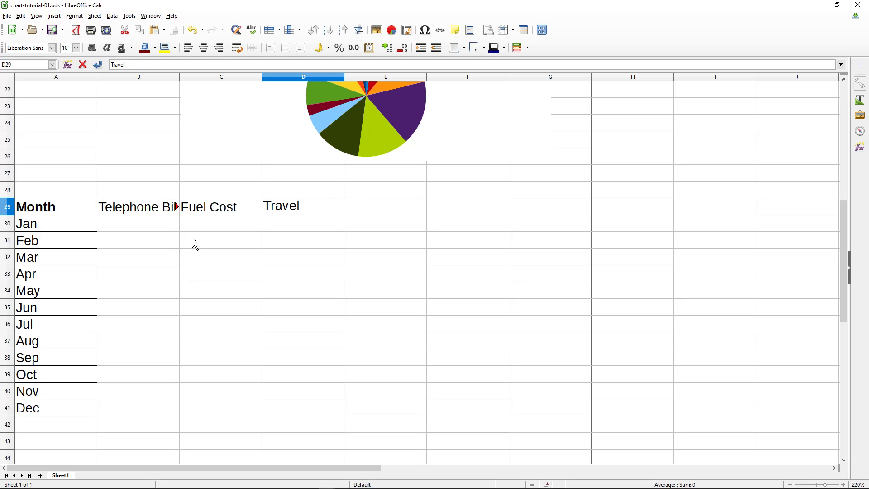
text(Cost)
key(Return)
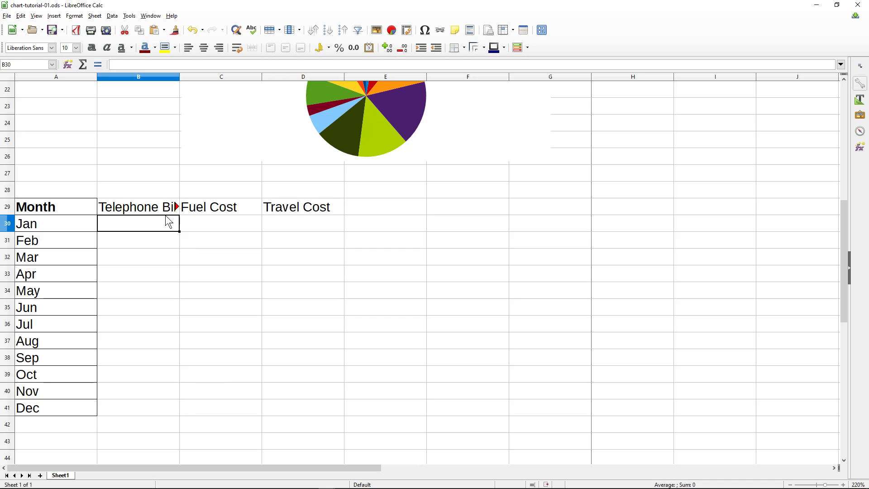
double_click(179, 76)
click(184, 347)
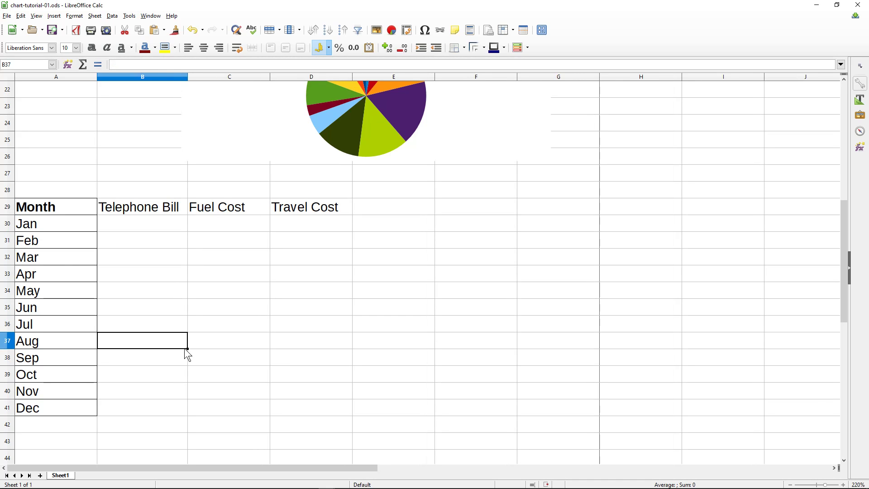
Step: Apply All Borders to the expenses table A29:D41 and save the spreadsheet
drag(70, 208, 324, 418)
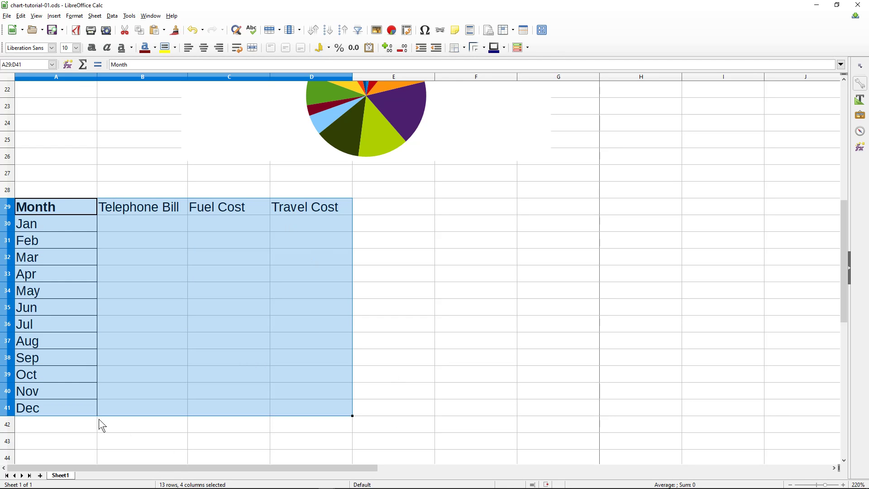
click(482, 51)
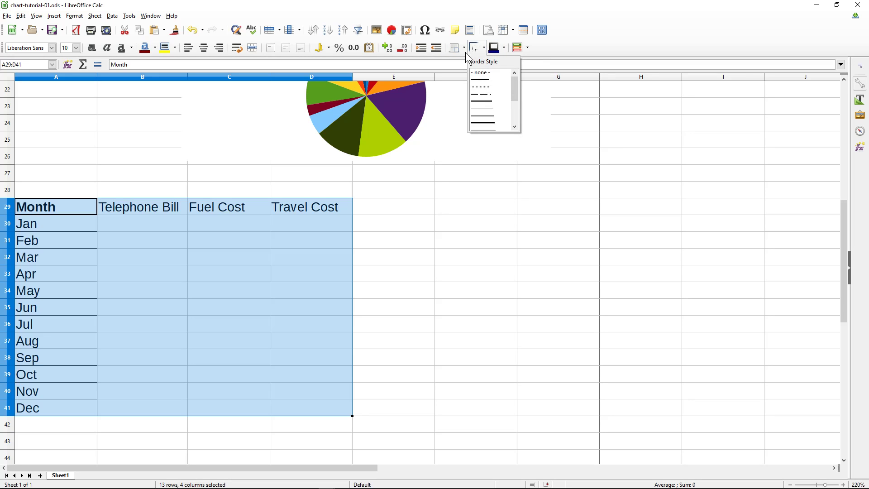
click(464, 48)
click(463, 47)
click(490, 97)
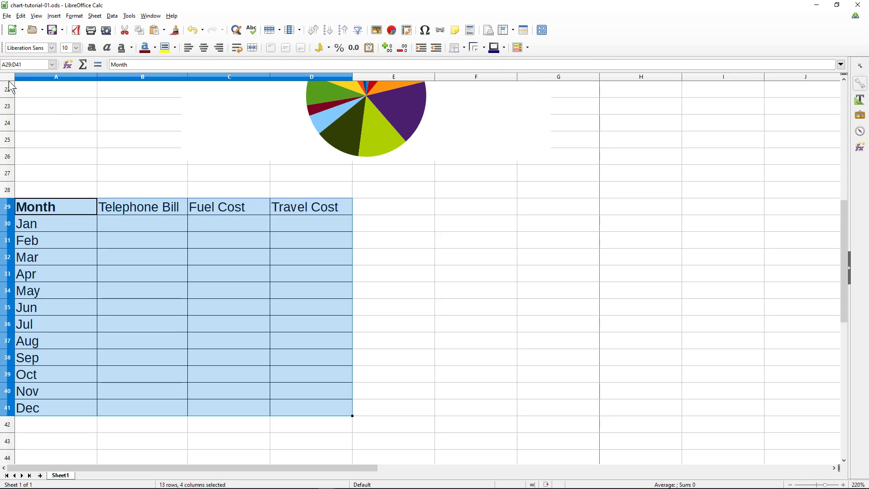
click(51, 31)
Step: Format the expense columns B29:D41 as GBP £ currency
drag(134, 207, 302, 410)
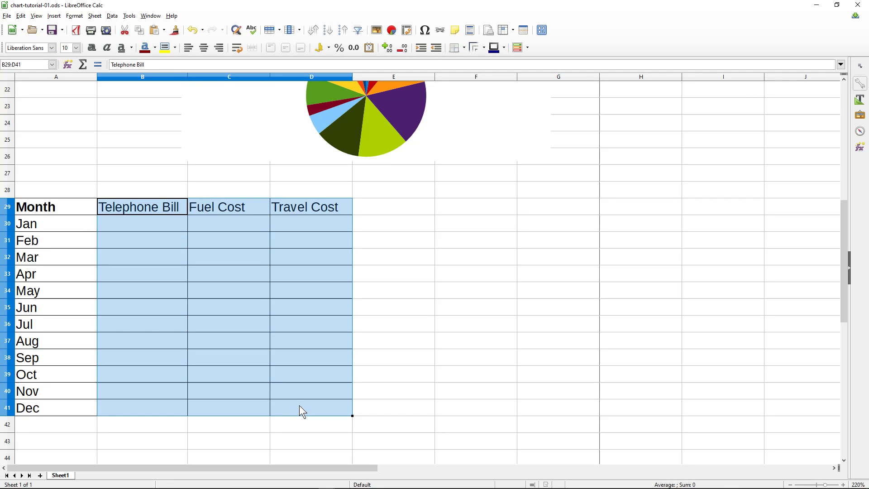
drag(138, 206, 294, 411)
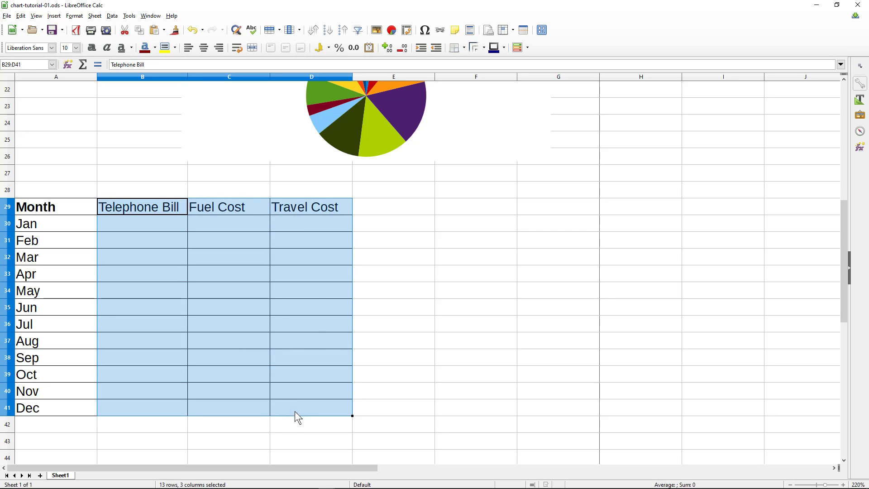
right_click(218, 273)
click(243, 352)
click(331, 202)
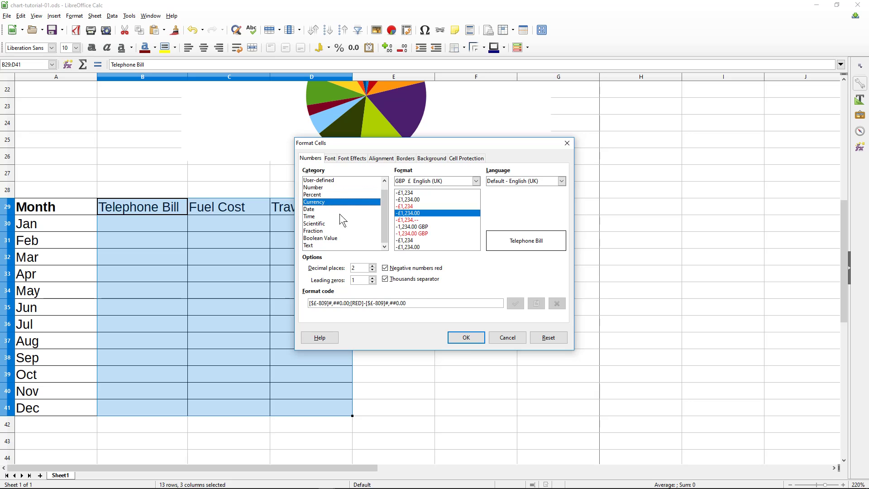
click(465, 338)
click(165, 225)
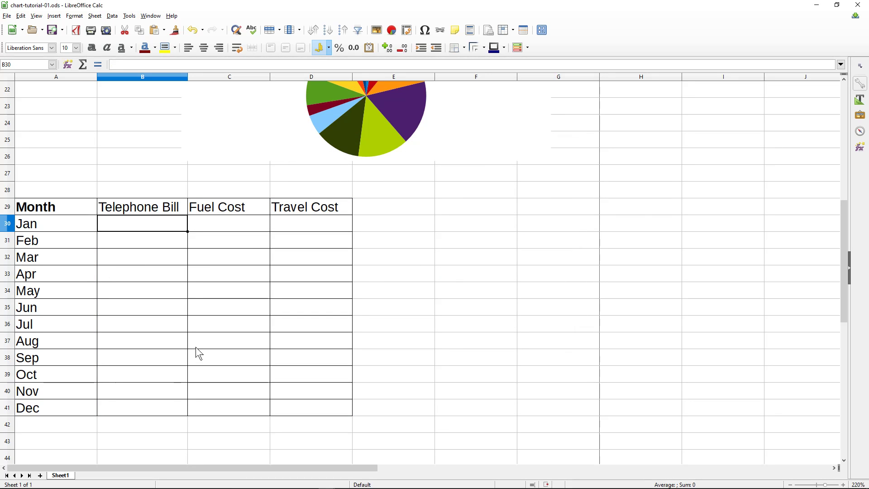
Step: Enter Telephone Bill amounts for Jan–May: 25, 25, 15, 35, 25
text(25)
key(Return)
text(25)
key(Return)
text(15)
key(Return)
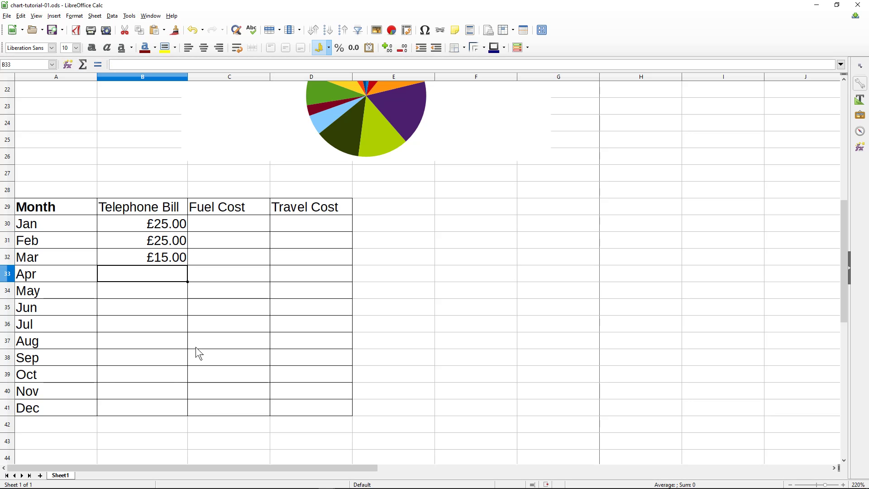
text(35)
key(Return)
text(25)
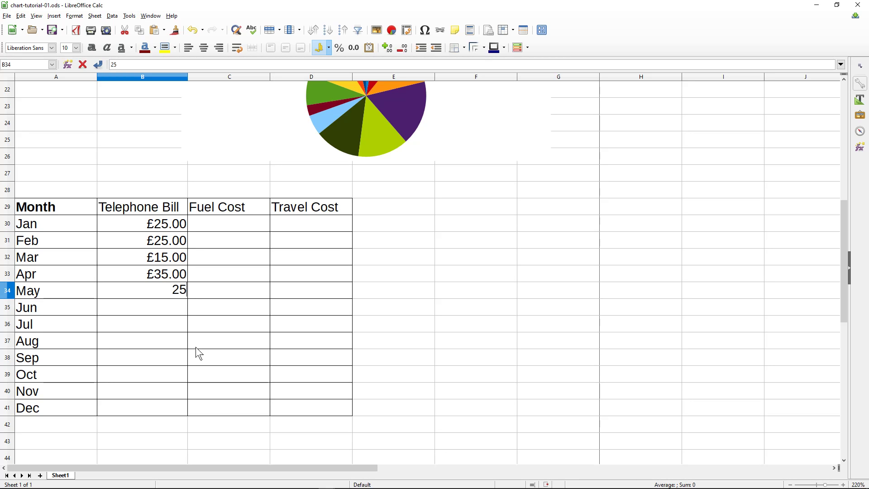
key(Return)
Step: Enter Telephone Bill amounts for Jun–Dec: 15, 45, 15, 45, 35, 15, 25
text(15)
key(Return)
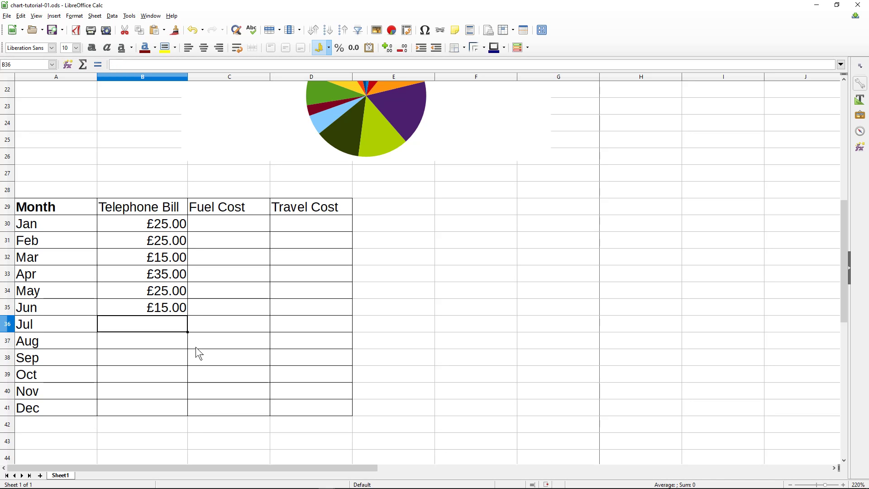
text(45)
key(Return)
text(15)
key(Return)
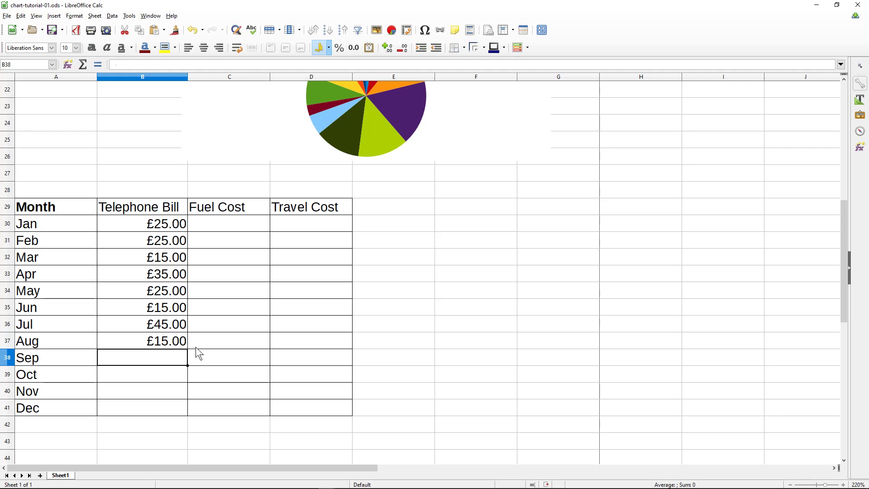
text(45)
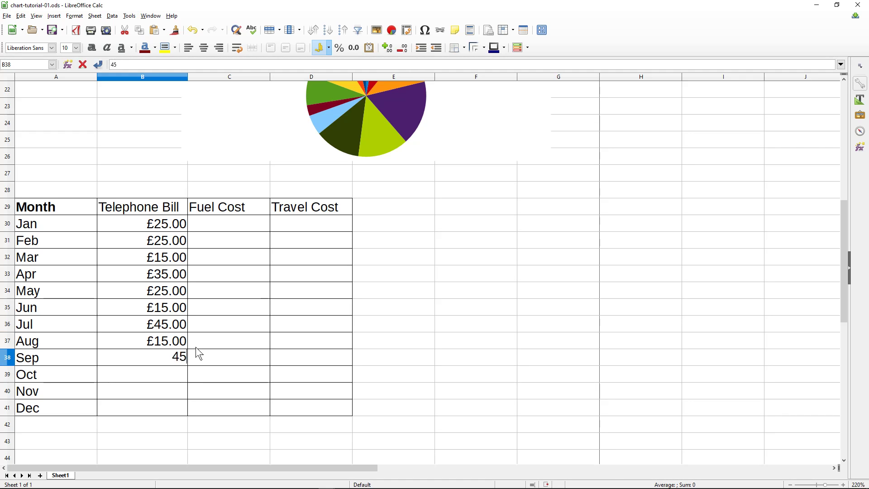
key(Return)
text(35)
key(Return)
text(15)
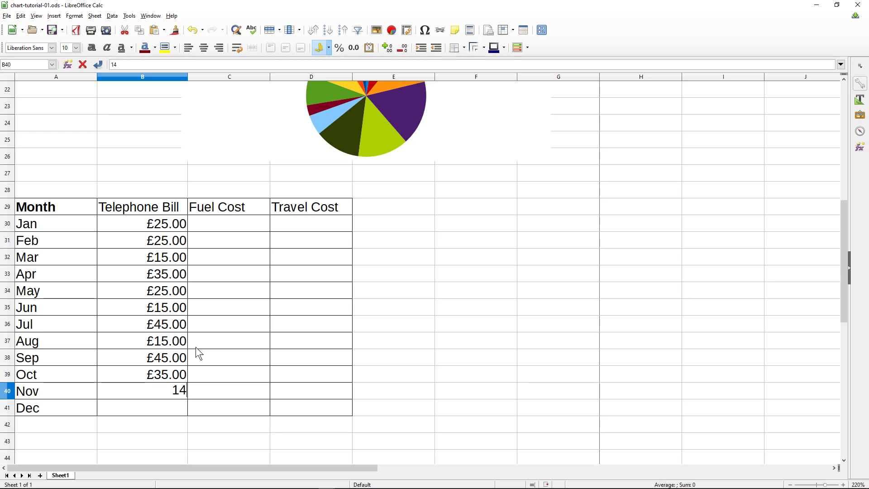
key(Return)
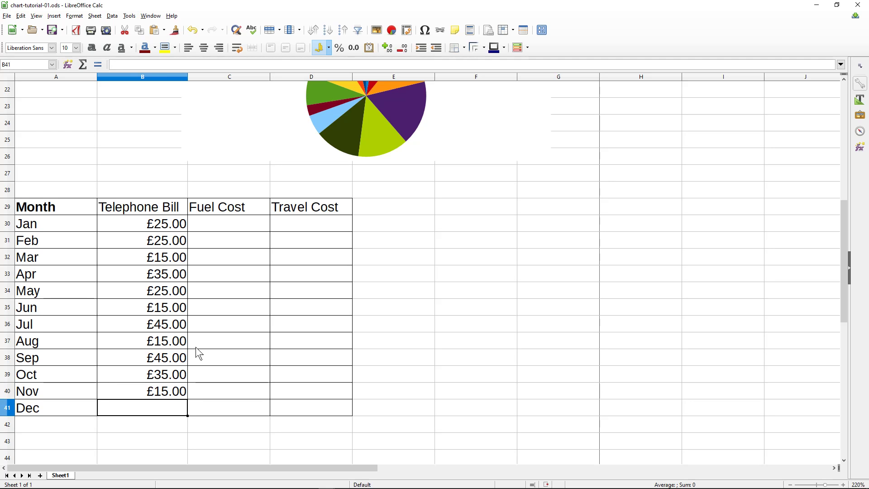
text(25)
key(Tab)
key(Up)
key(Up)
key(Up)
key(Up)
key(Up)
key(Up)
key(Up)
key(Up)
key(Up)
key(Up)
key(Up)
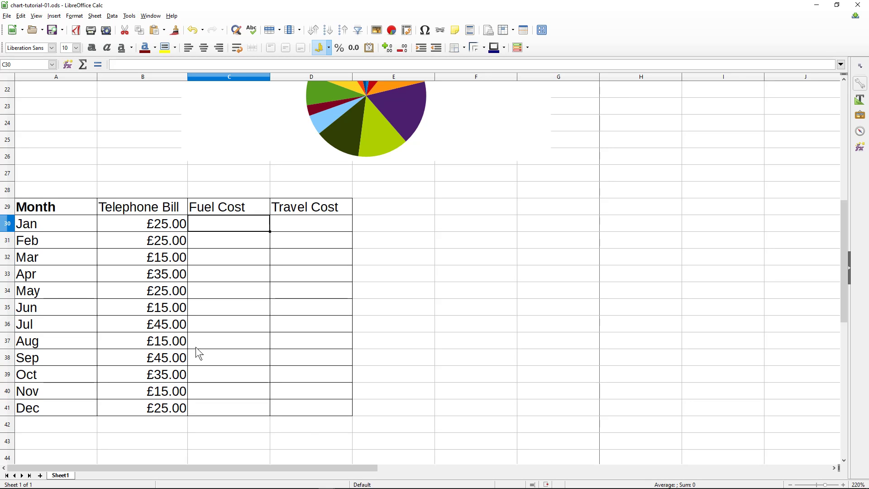
Step: Enter the Jan–Dec Fuel Cost figures in column C: 60, 65, 70, 80, 90, 50, 40, 30, 25, 25, 60, 40
text(60)
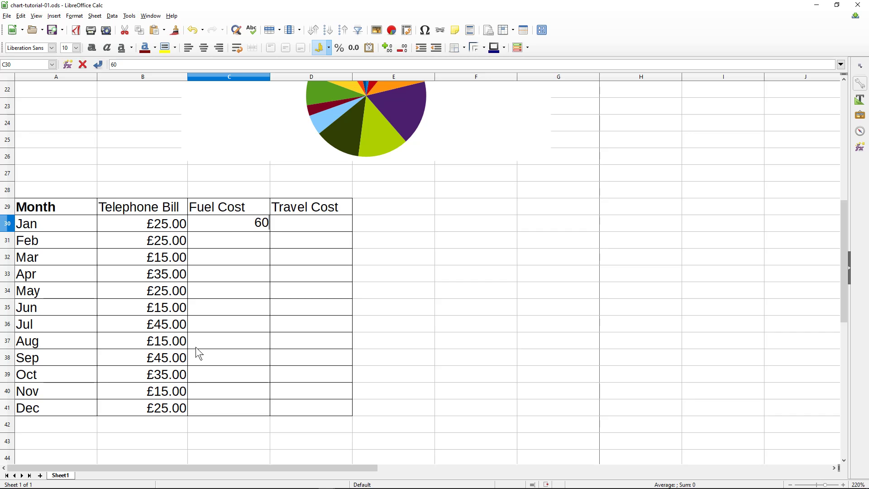
key(Return)
text(65)
key(Return)
text(70)
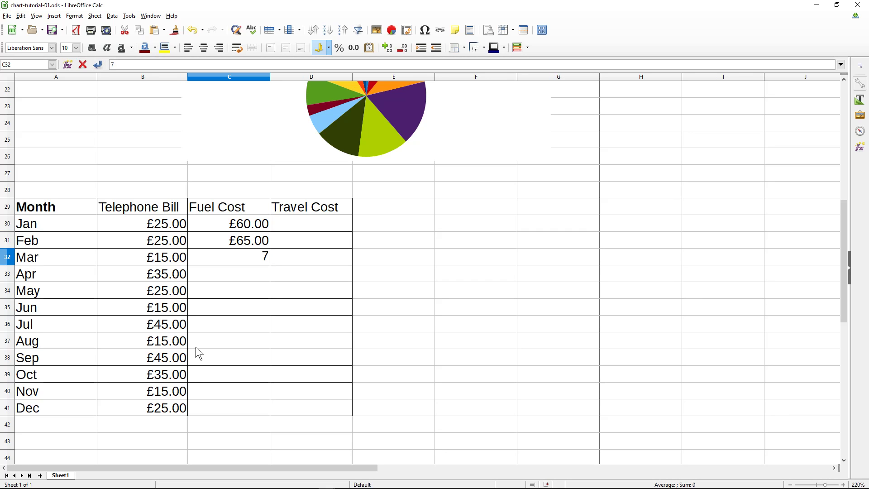
key(Return)
text(80)
key(Return)
text(90)
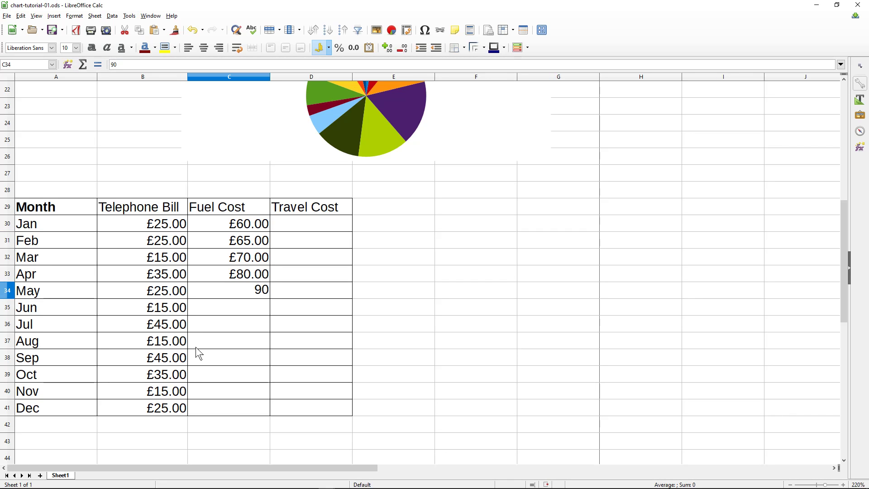
key(Return)
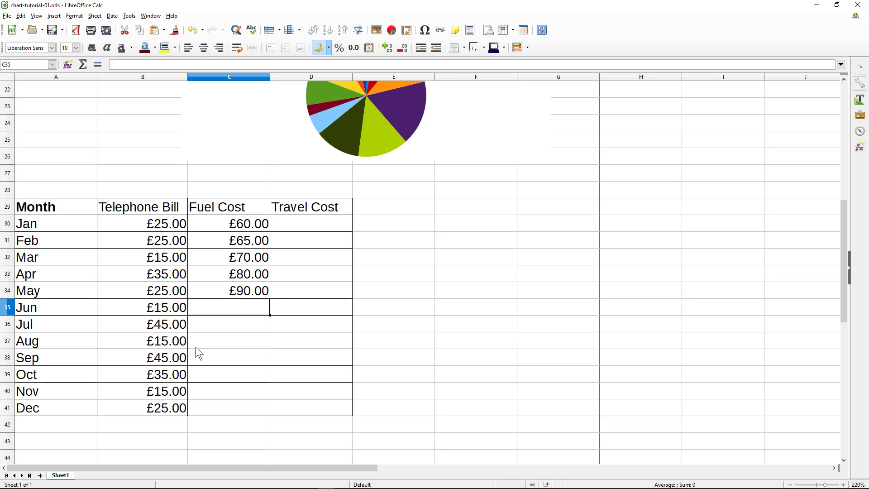
text(50)
key(Return)
text(40)
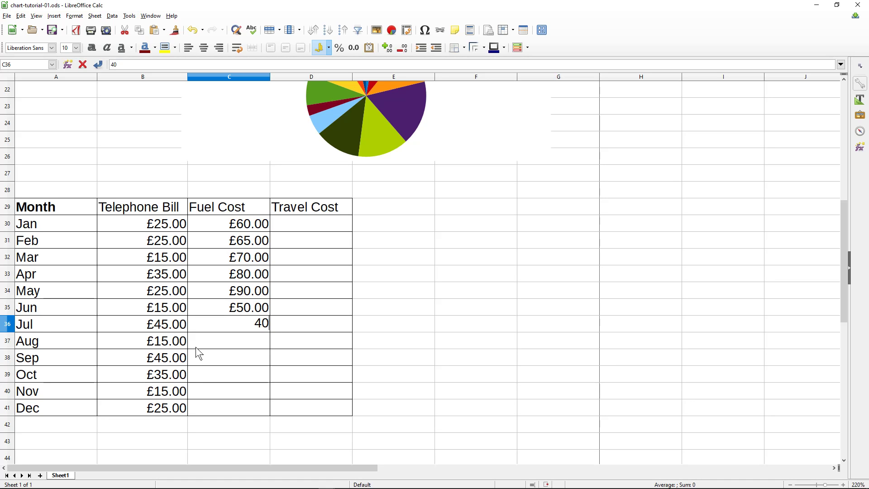
key(Return)
text(30)
key(Return)
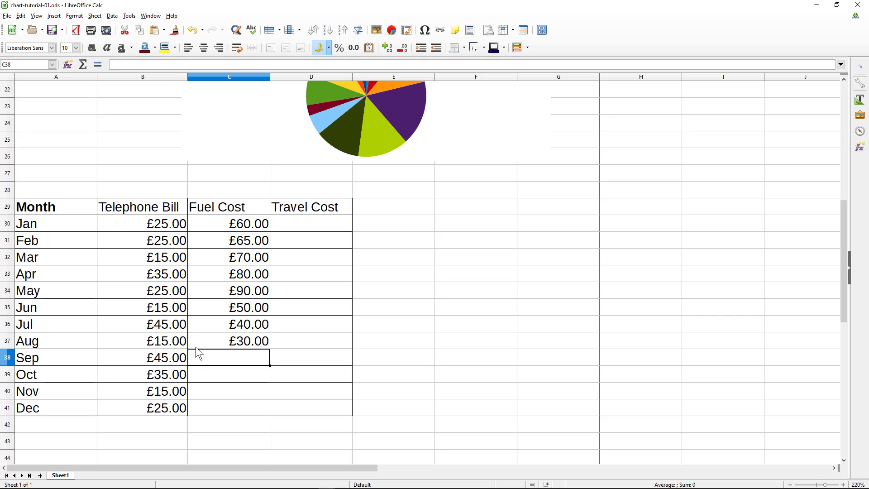
text(25)
key(Return)
text(25)
key(Return)
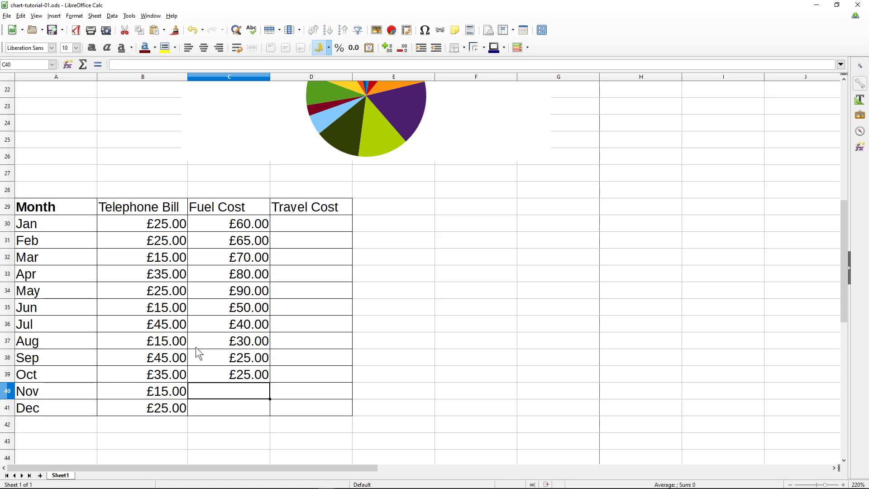
text(60)
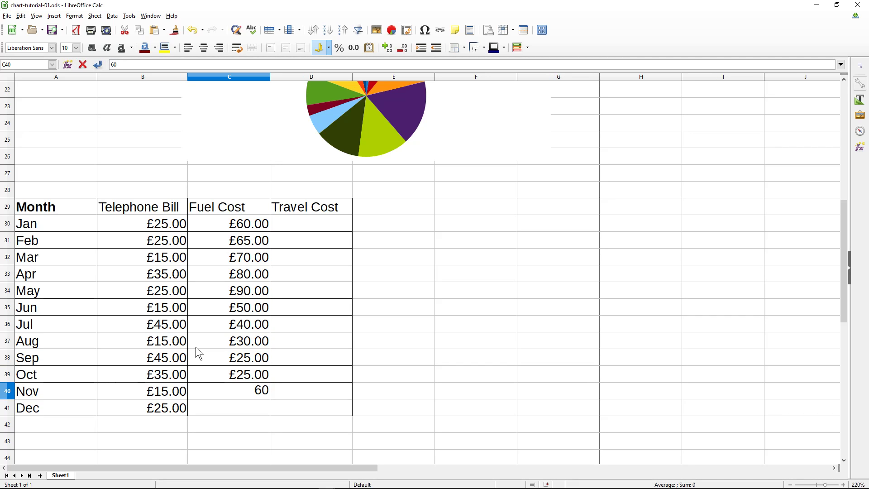
key(Return)
text(40)
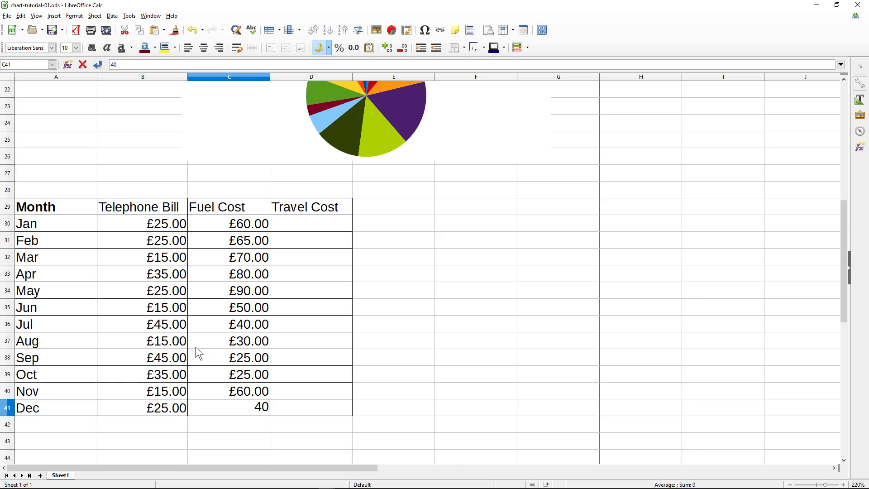
key(Tab)
Step: Enter the Jan–Dec Travel Cost figures in column D (£15–£45, ending £25), then save
key(Up)
key(Up)
key(Up)
key(Up)
key(Up)
key(Up)
key(Up)
key(Up)
key(Up)
key(Up)
key(Up)
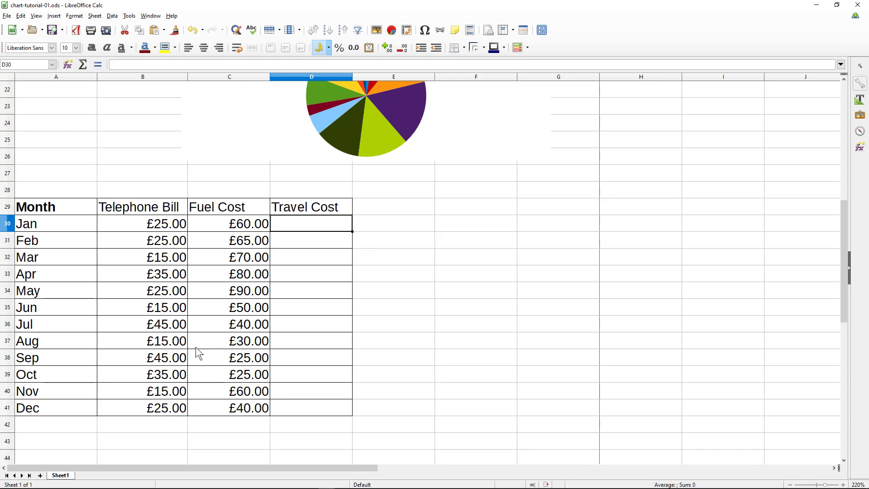
text(25)
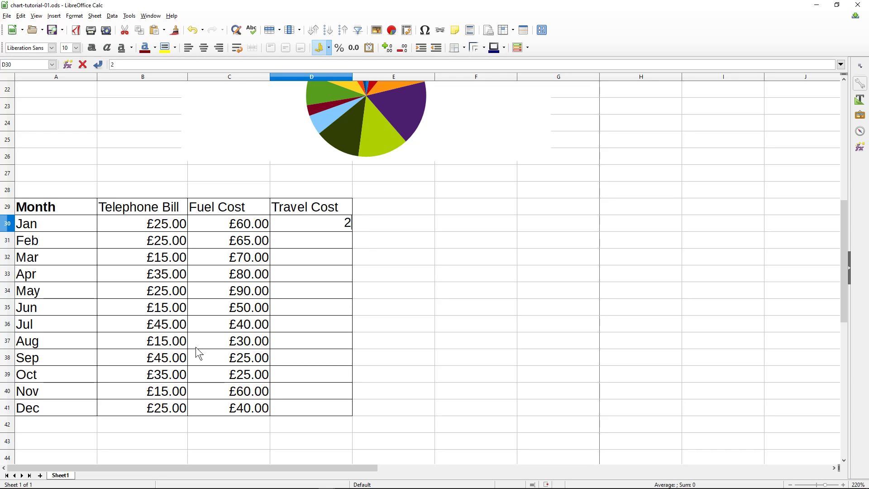
key(Return)
text(25)
key(Return)
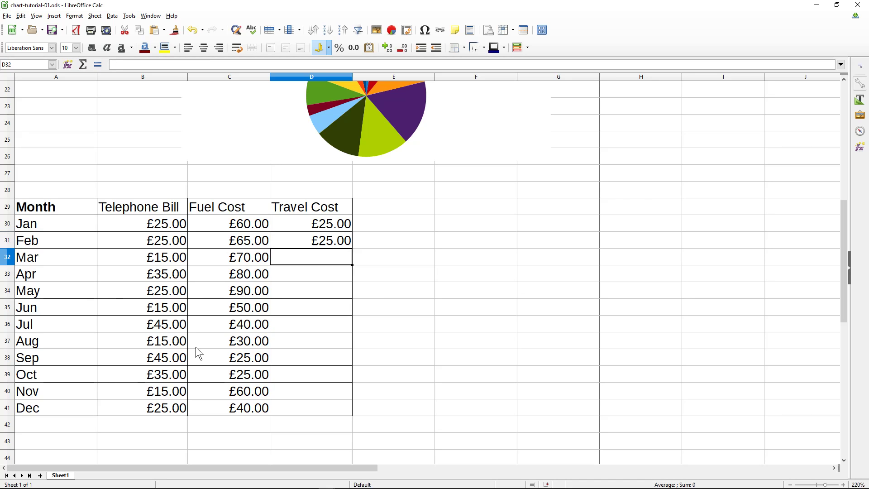
text(25)
key(Return)
text(25)
key(Return)
text(25)
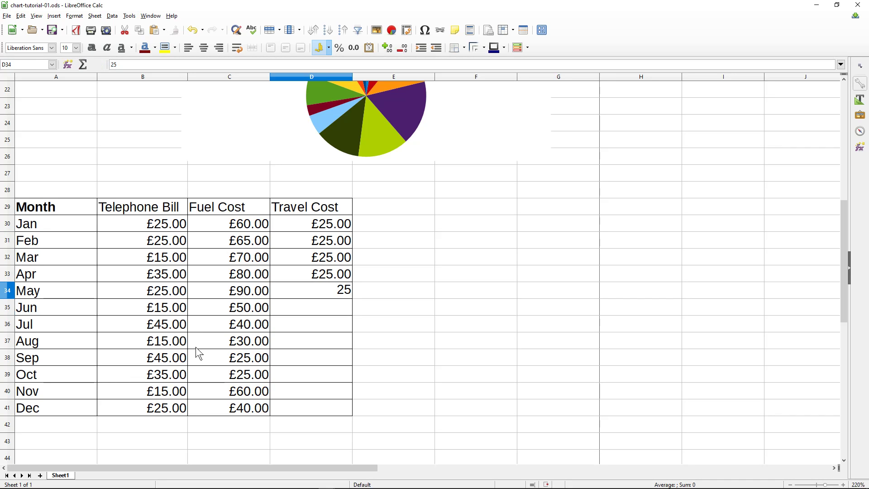
key(Return)
text(35)
key(Return)
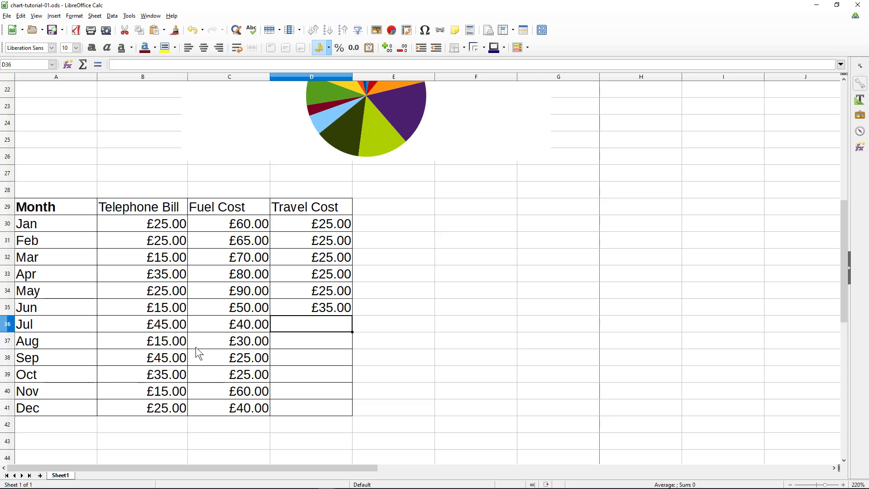
text(45)
key(Return)
text(45)
key(Return)
text(25)
key(Return)
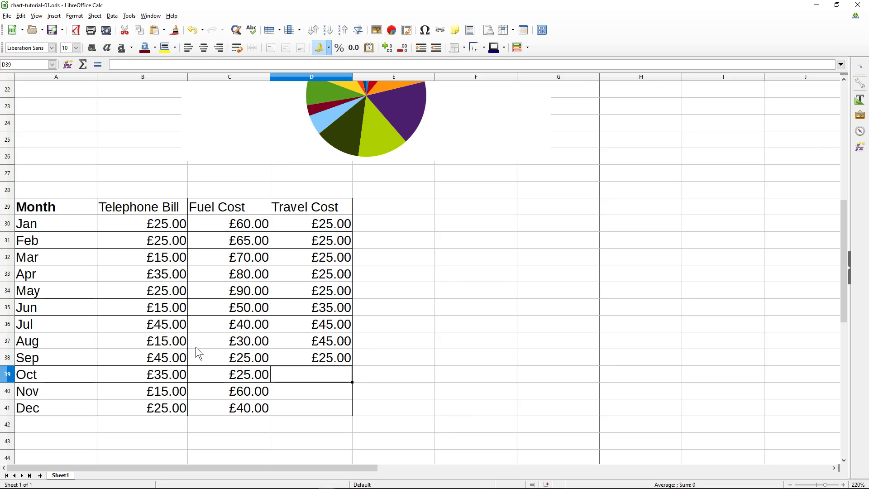
text(`5)
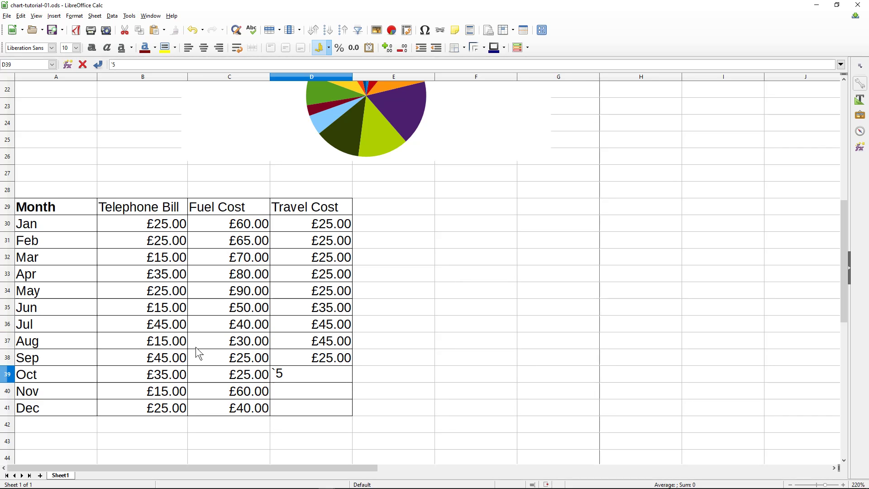
key(BackSpace)
key(BackSpace)
text(15)
key(Return)
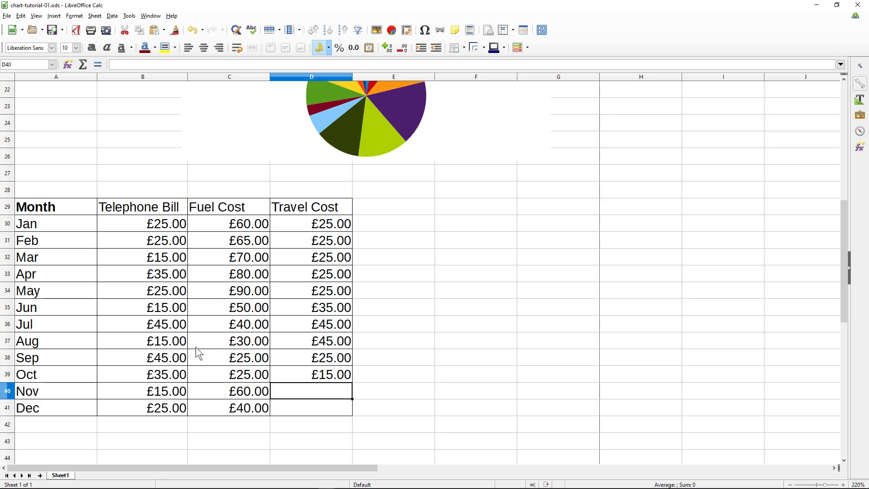
text(15)
key(Return)
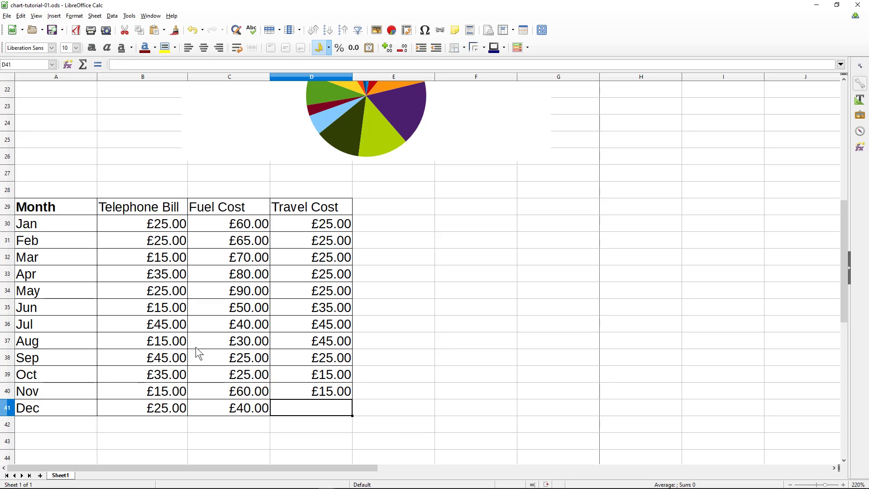
text(25)
key(Return)
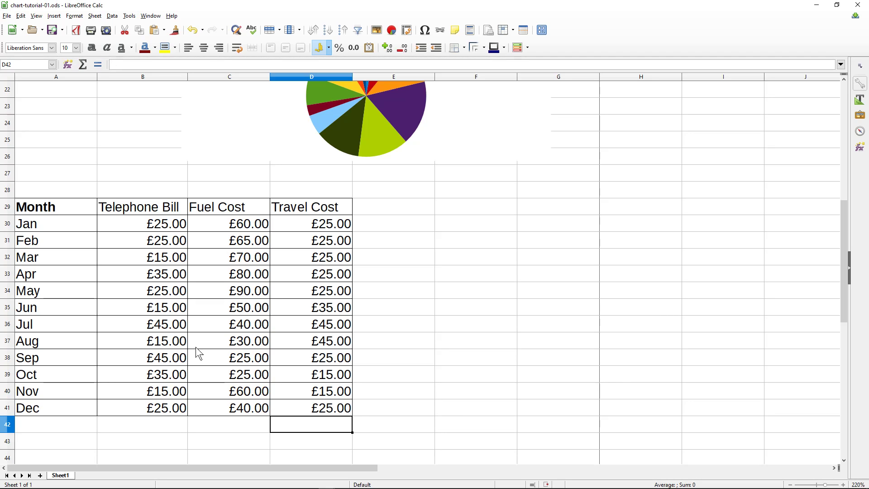
click(52, 30)
Step: Select the Telephone Bill, Fuel Cost and Travel Cost columns and the monthly rows
drag(149, 207, 152, 412)
drag(250, 208, 248, 419)
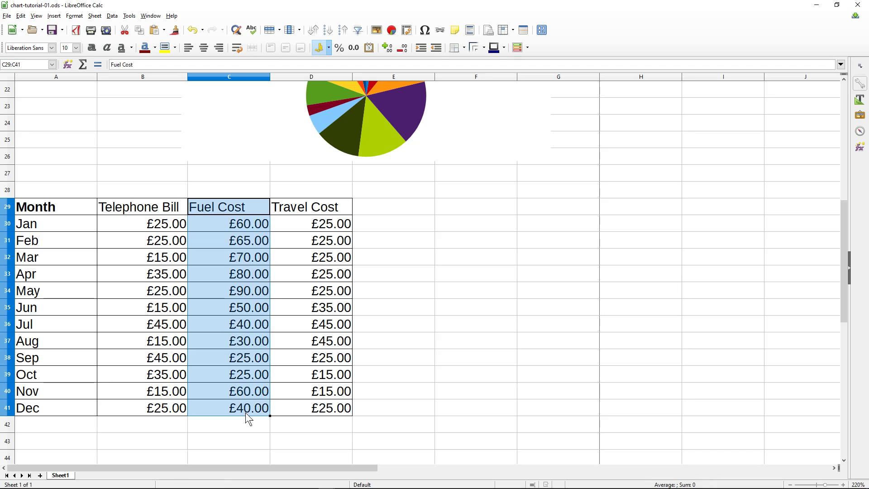
click(338, 207)
drag(339, 208, 325, 410)
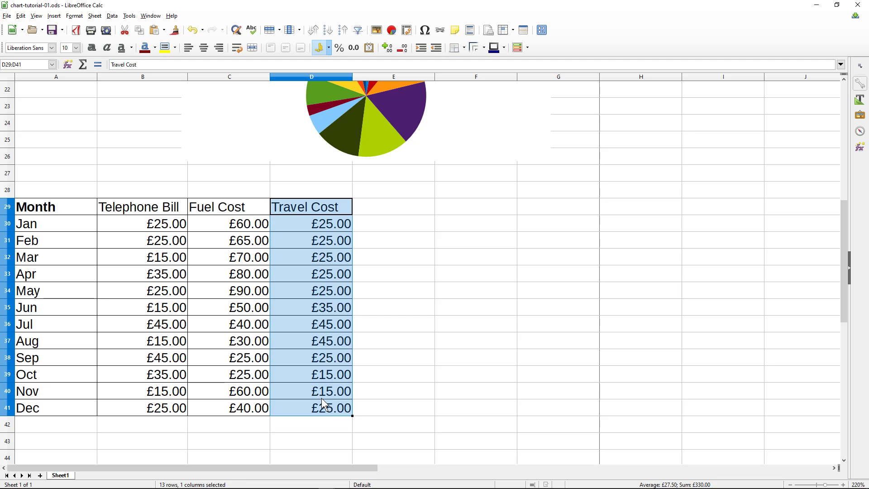
click(321, 398)
drag(323, 411, 56, 230)
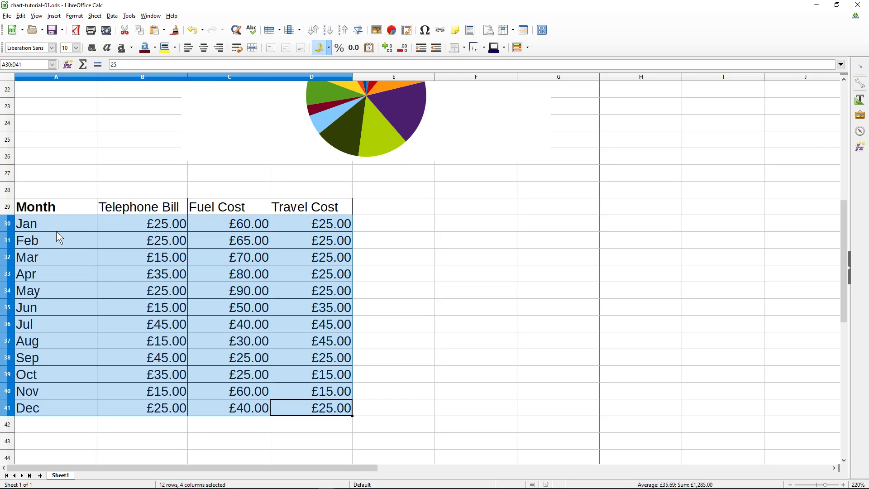
Step: Make the expenses header row from Month to Travel Cost bold
click(49, 212)
drag(312, 212, 43, 207)
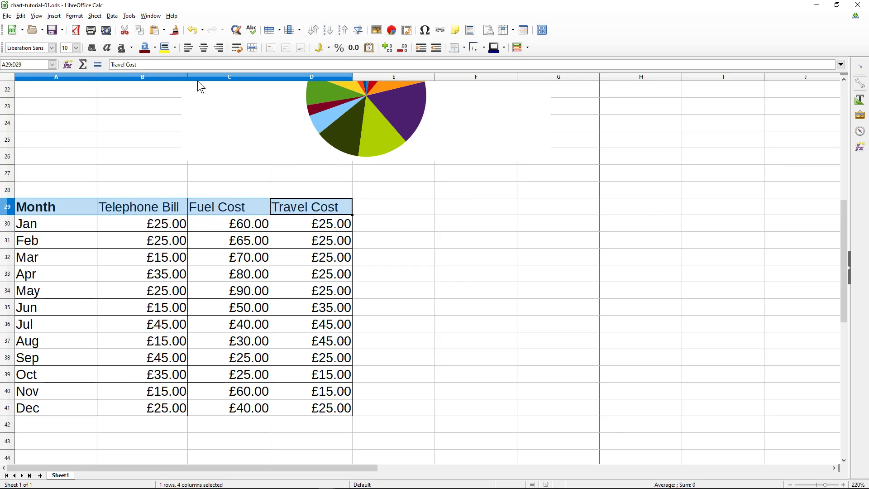
click(91, 49)
click(124, 271)
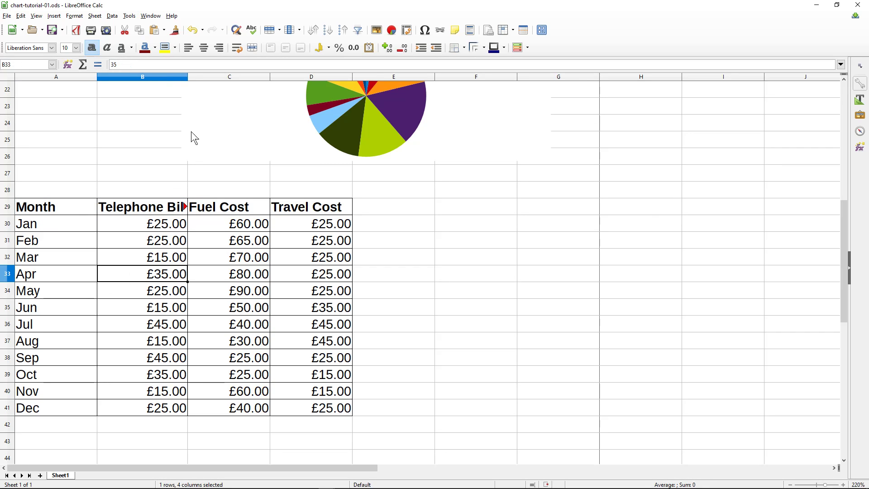
Step: Autofit column B to its Telephone Bill heading and insert a chart from A29:D41
double_click(188, 75)
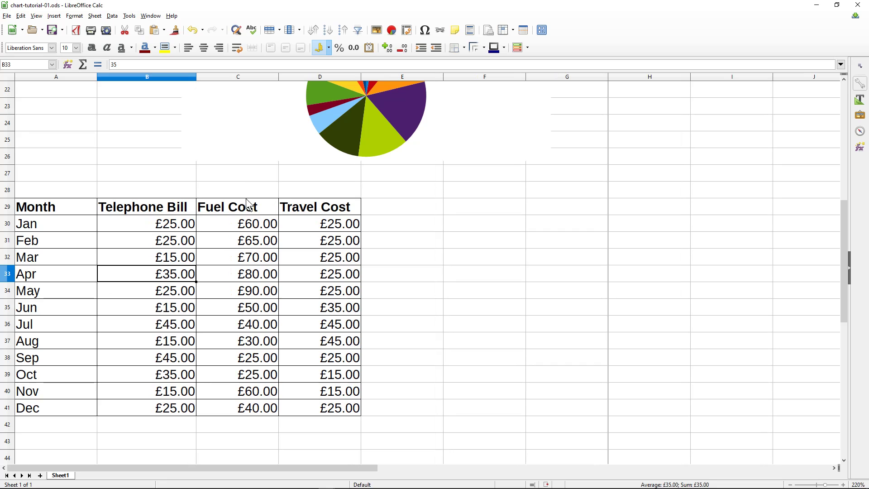
click(219, 279)
drag(338, 410, 36, 213)
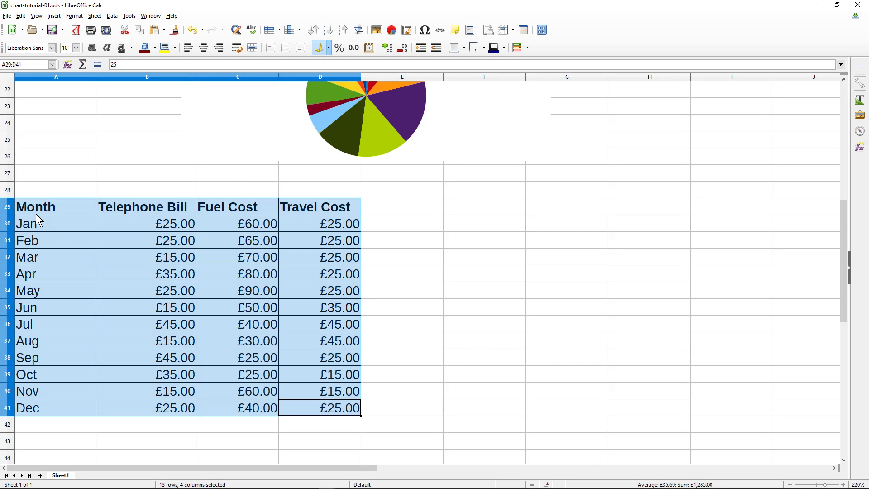
click(392, 31)
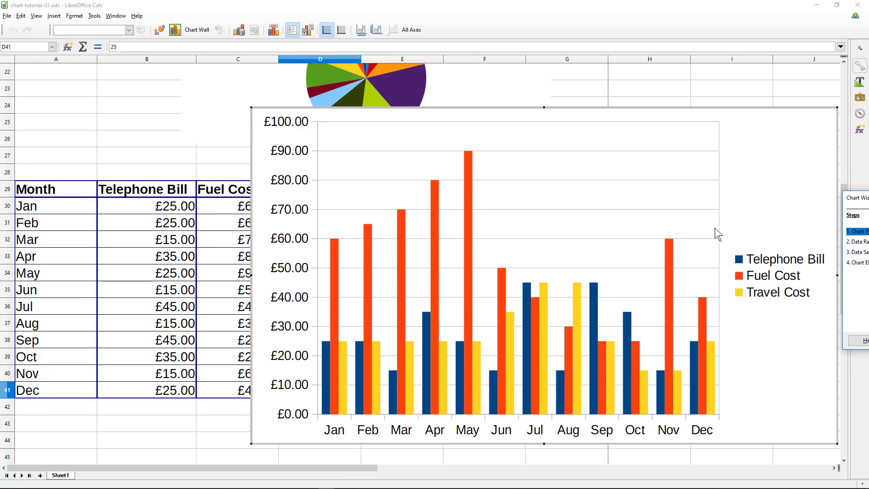
Step: Move the Chart Wizard dialog clear of the expenses column chart preview
drag(857, 198, 142, 206)
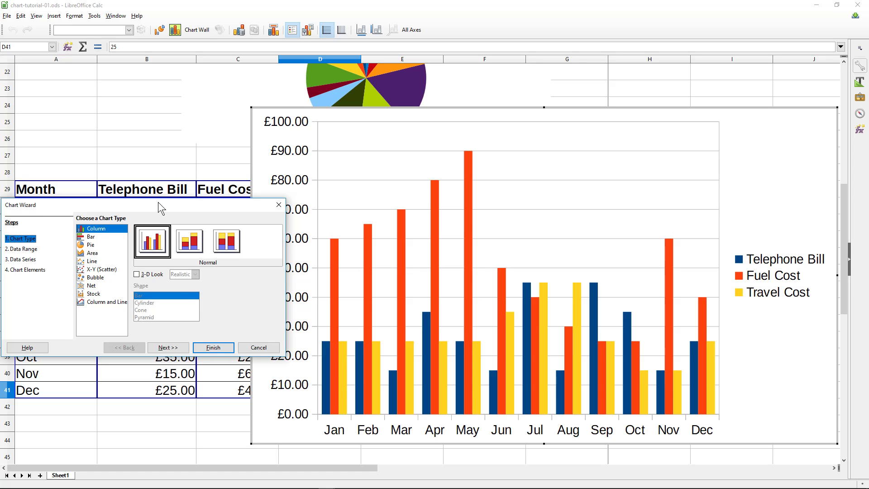
drag(159, 208, 719, 52)
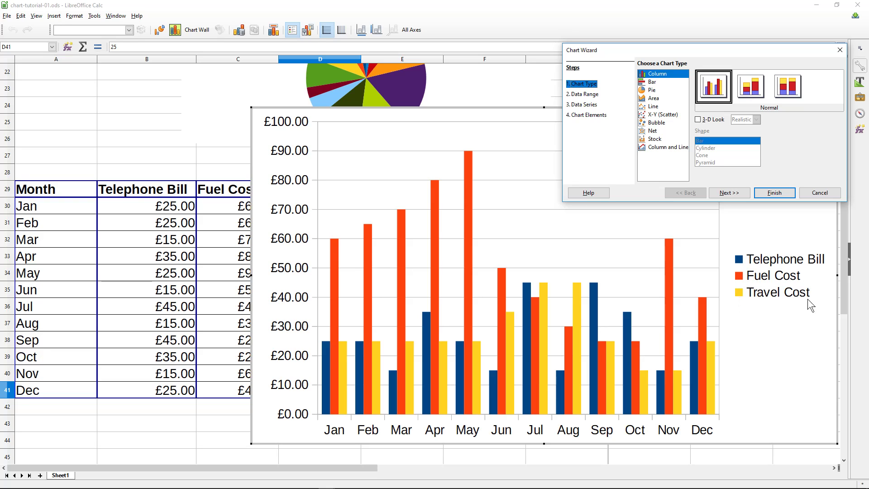
Step: Title the chart 'Yearly Expenditure' with Month and Cost axis titles, legend on top, and finish
click(590, 115)
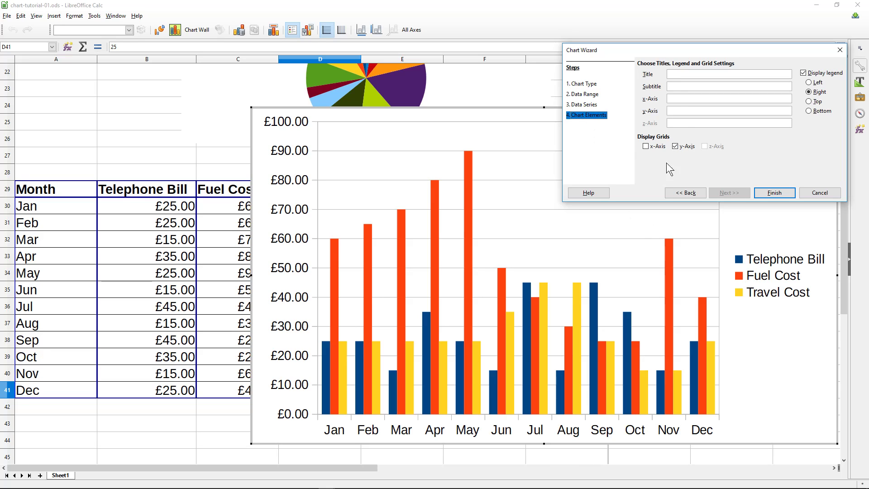
click(678, 74)
text(T)
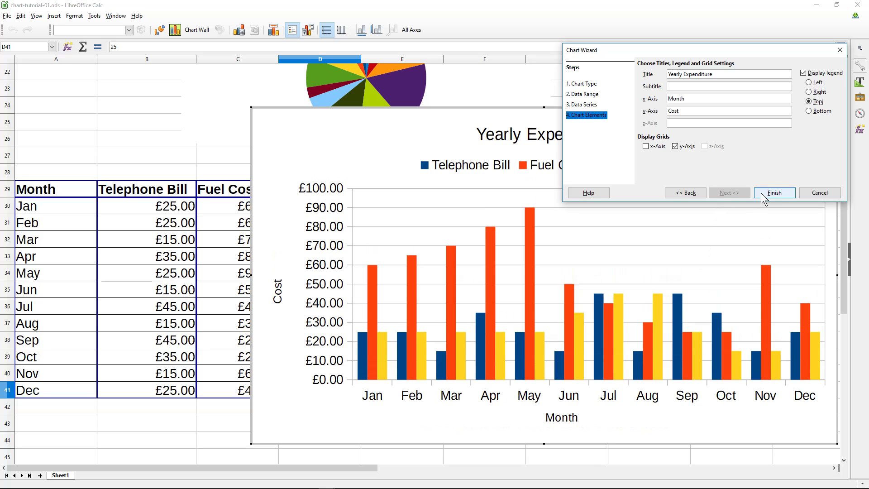
click(774, 194)
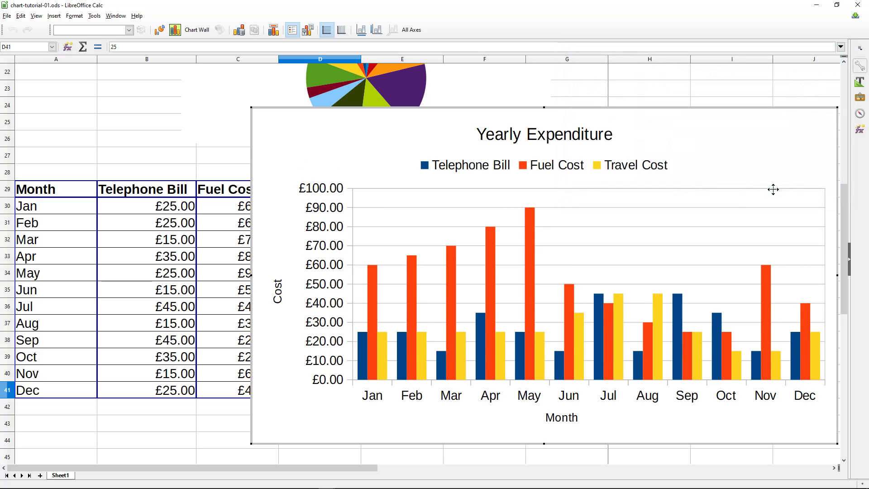
click(200, 423)
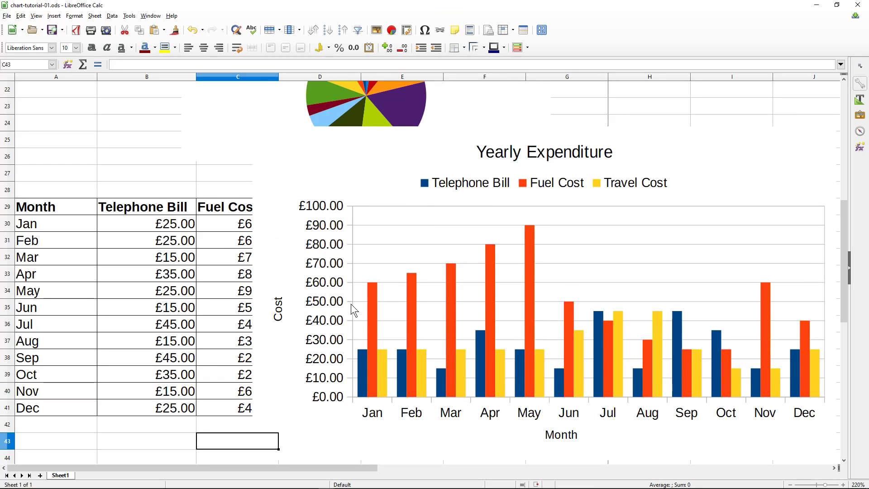
Step: Shrink the Yearly Expenditure chart and place it beside the expenses table in rows 29–41
click(483, 144)
drag(480, 163, 478, 177)
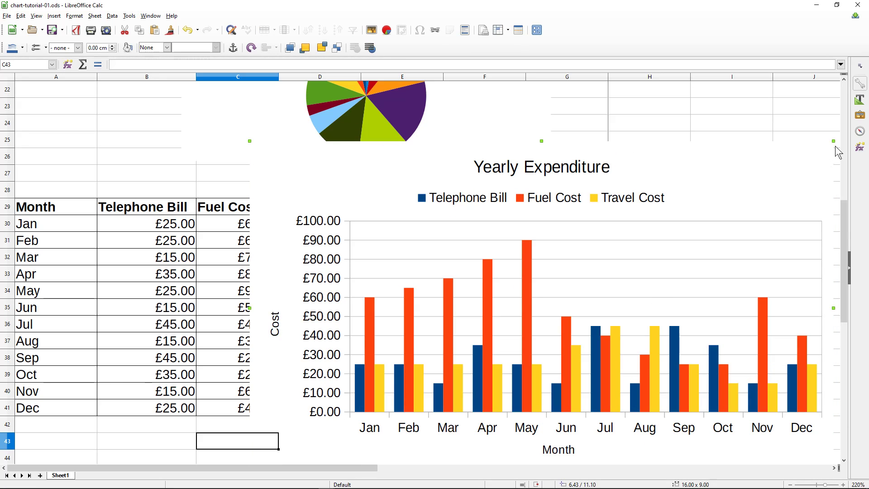
drag(834, 141, 610, 286)
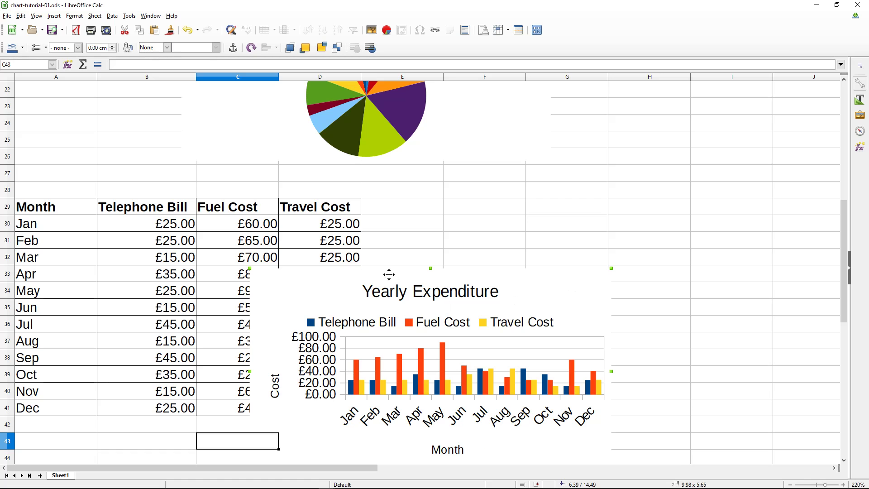
drag(389, 275, 500, 204)
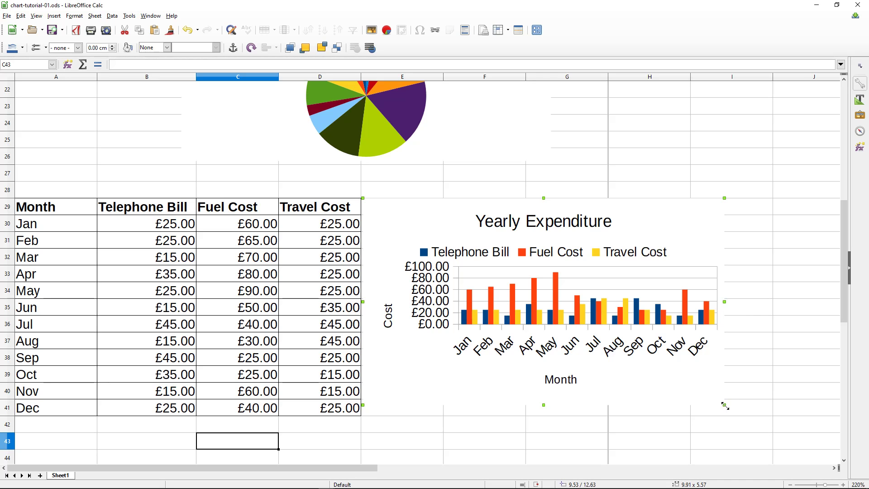
drag(725, 406, 751, 430)
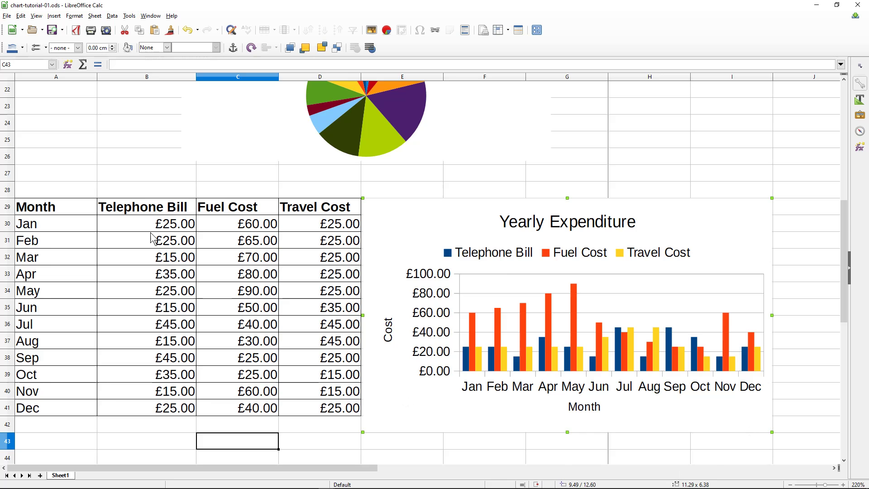
scroll(168, 317, up, 7)
Step: Move the revenue bar chart and Yearly Revenue pie chart right, clear of the revenue figures
scroll(167, 317, down, 2)
scroll(167, 316, up, 2)
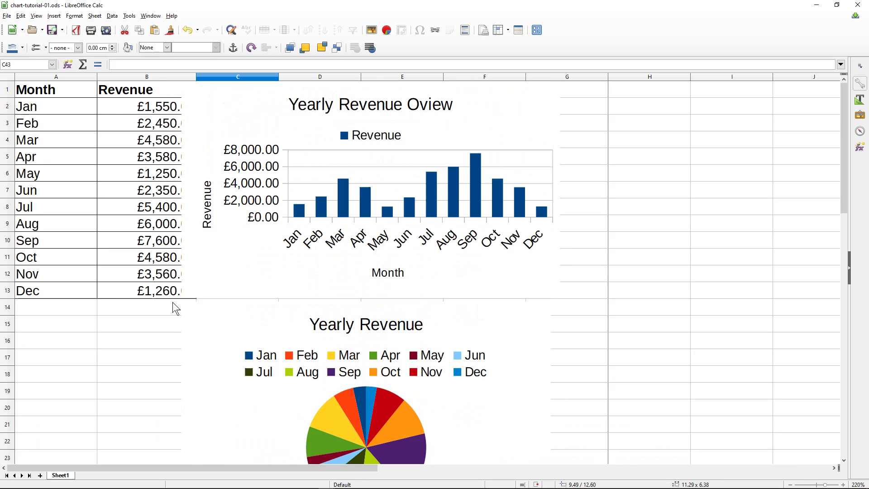
click(251, 170)
drag(246, 120, 265, 120)
click(214, 314)
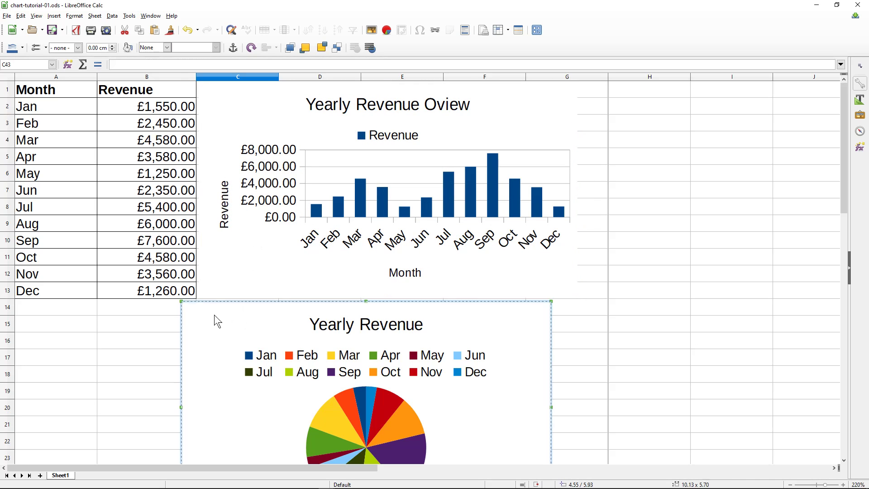
drag(209, 314, 226, 313)
scroll(207, 321, down, 10)
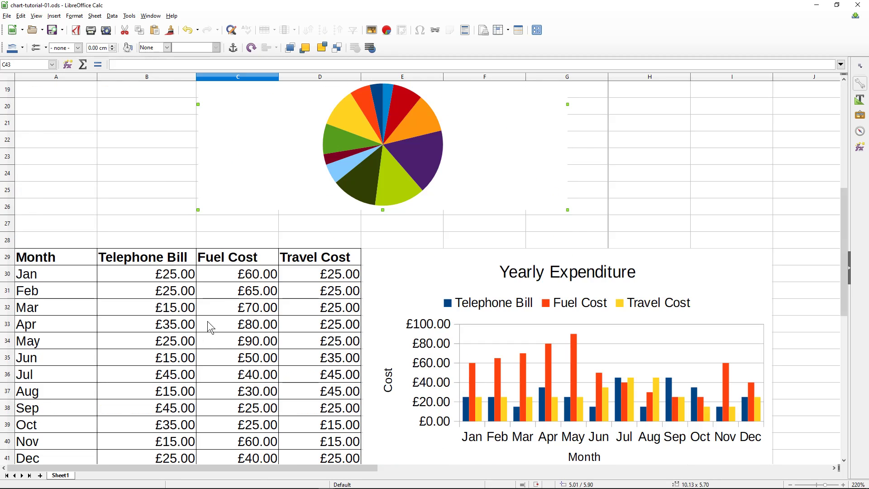
scroll(207, 320, up, 3)
click(234, 306)
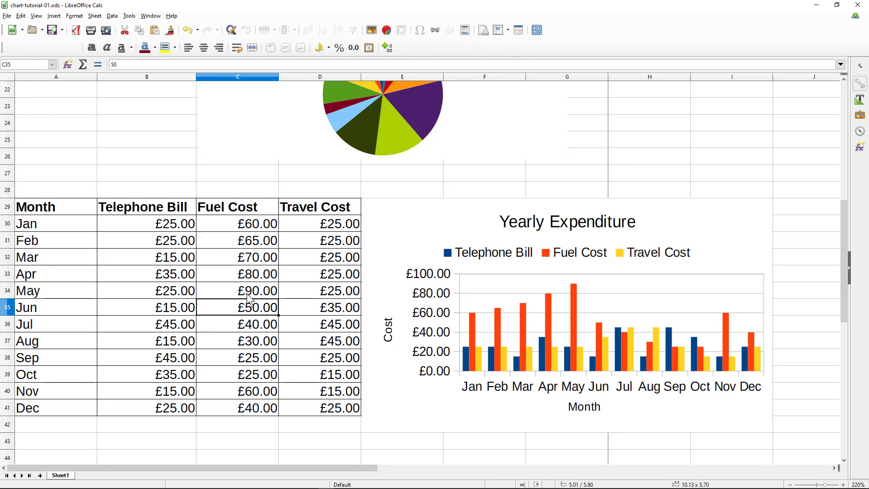
click(247, 292)
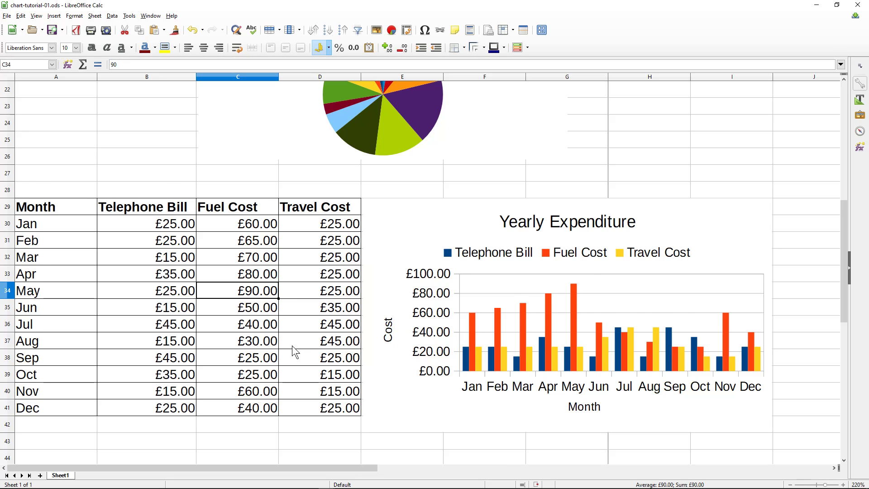
scroll(292, 346, down, 2)
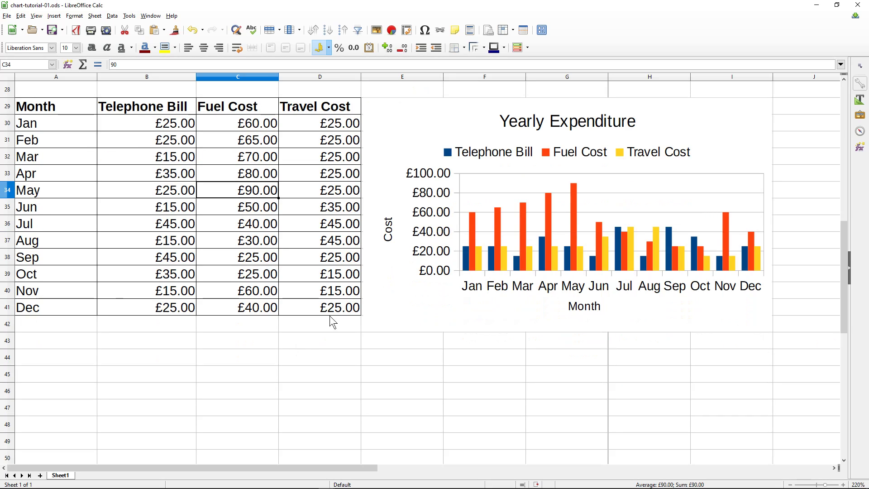
Step: Select A29:D41 and insert a new chart, previewing the pie and area types
drag(330, 311, 47, 111)
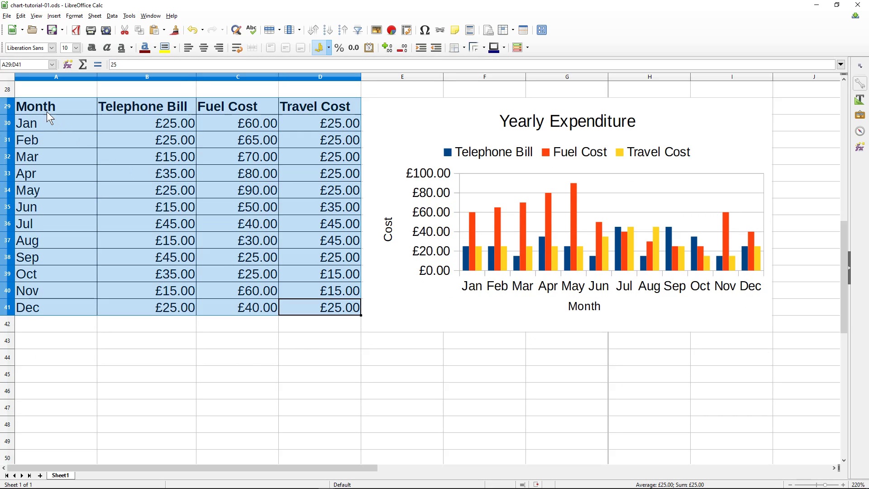
click(392, 31)
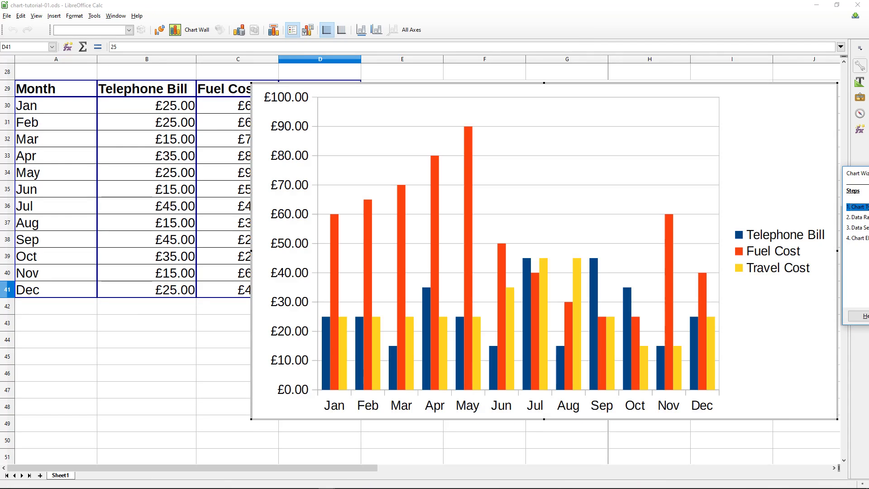
drag(393, 242, 403, 158)
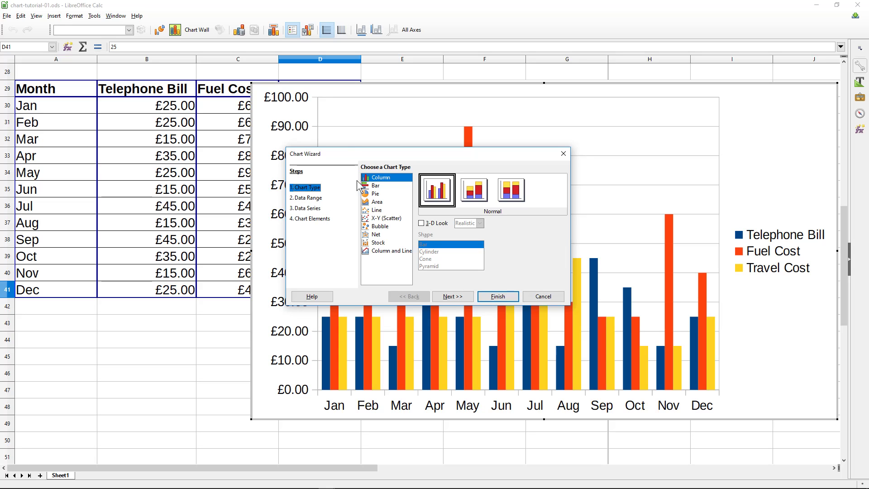
click(375, 194)
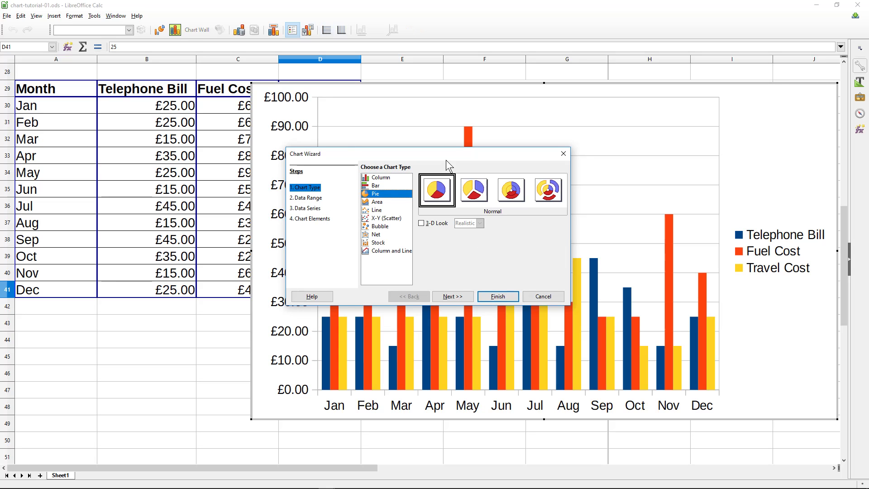
drag(446, 160, 217, 229)
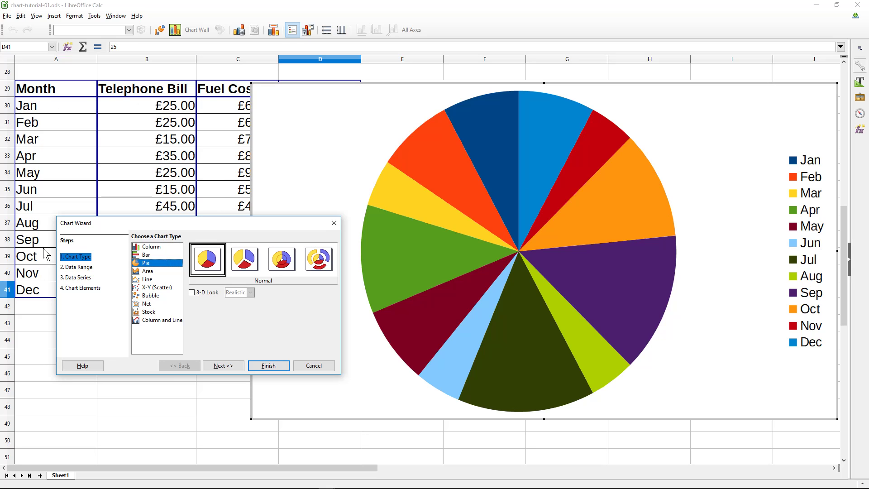
click(143, 272)
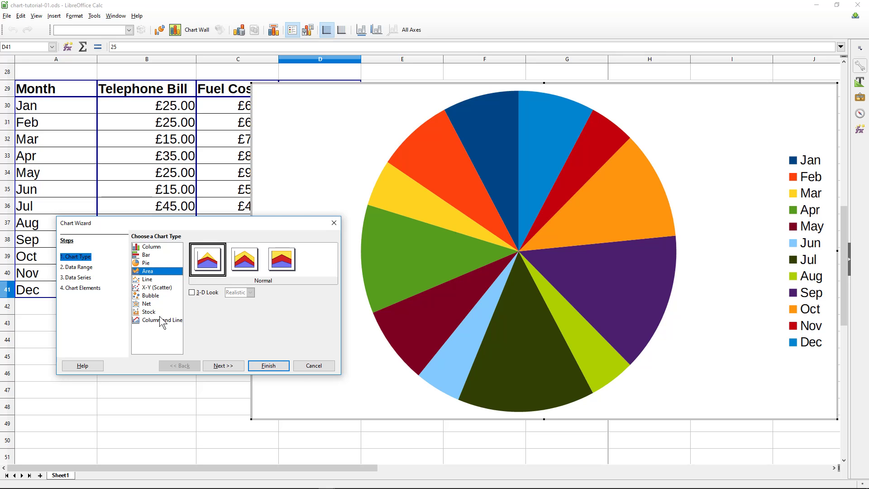
drag(290, 224, 348, 213)
Step: Choose the Line chart type with the Lines Only subtype
click(209, 269)
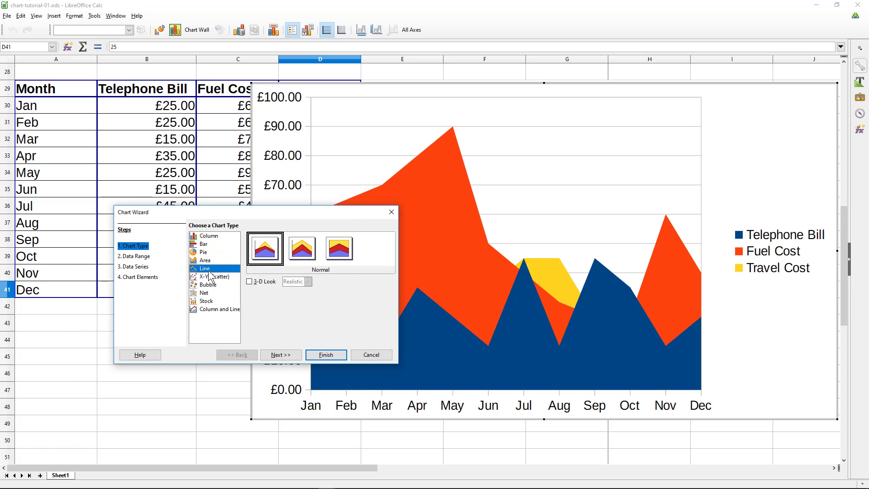
click(344, 257)
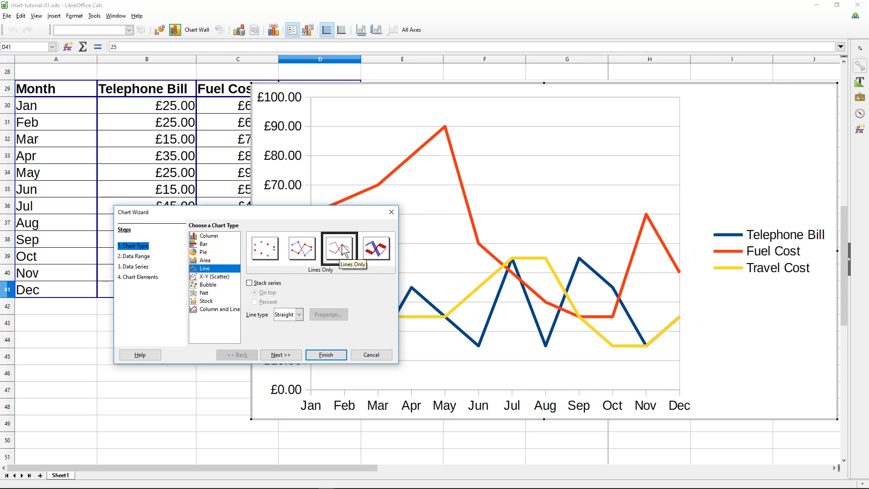
drag(318, 215, 219, 92)
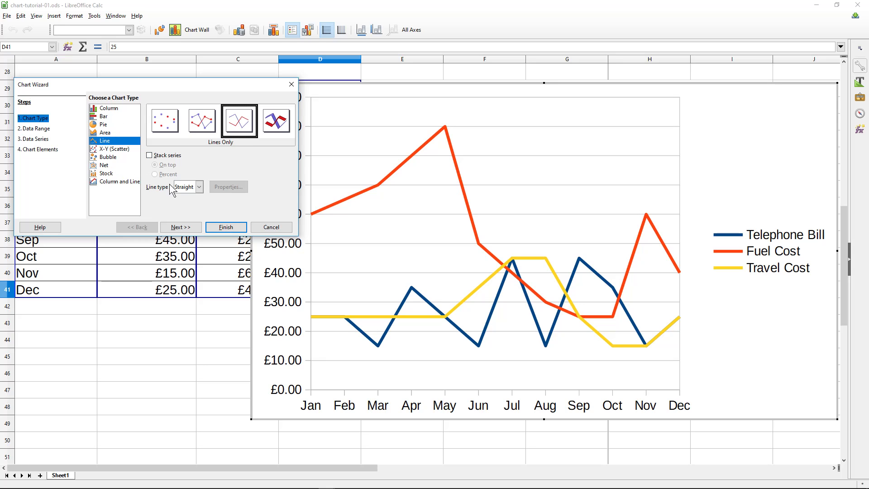
click(275, 124)
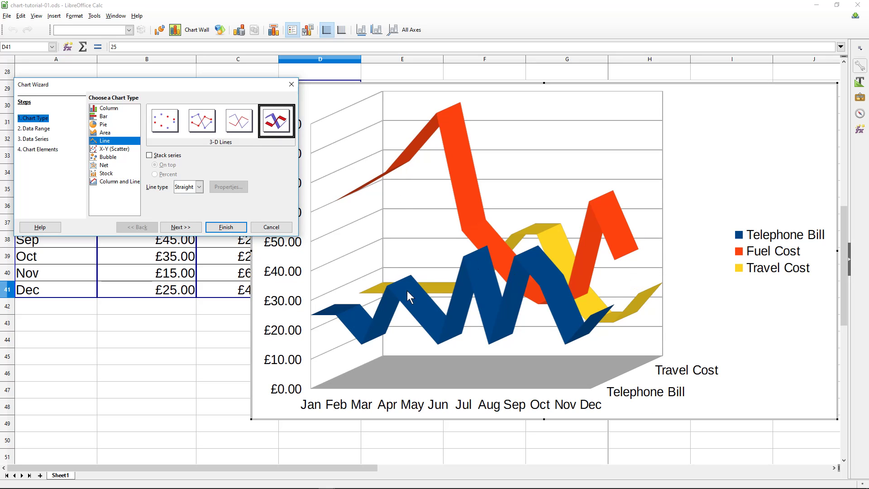
click(232, 119)
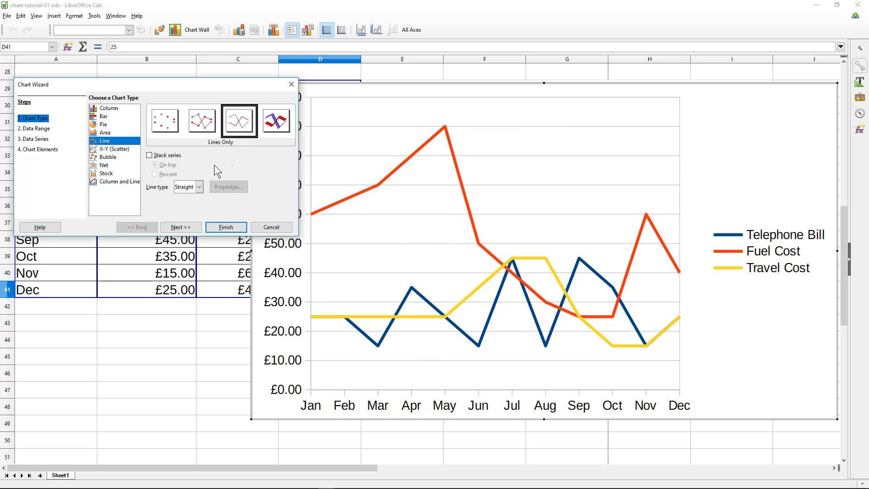
click(43, 149)
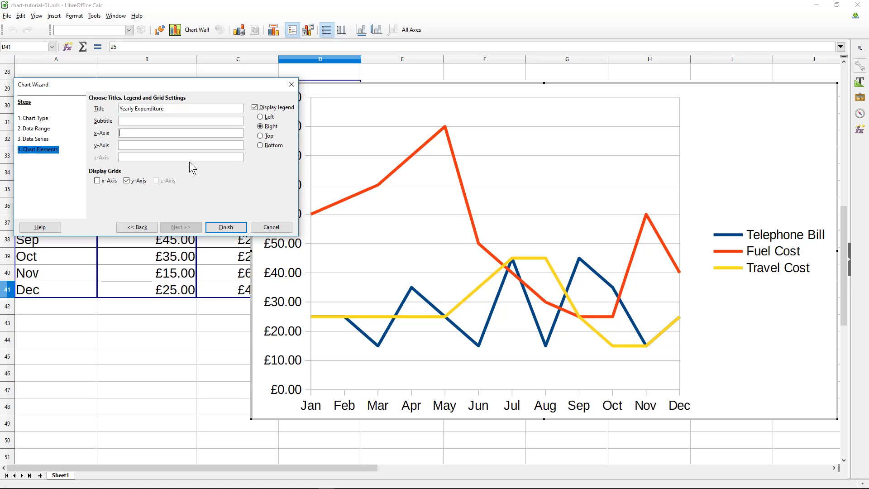
Step: Add axis titles Month and Cost, place the legend on top, and finish the line chart
key(Tab)
key(Tab)
text(Month)
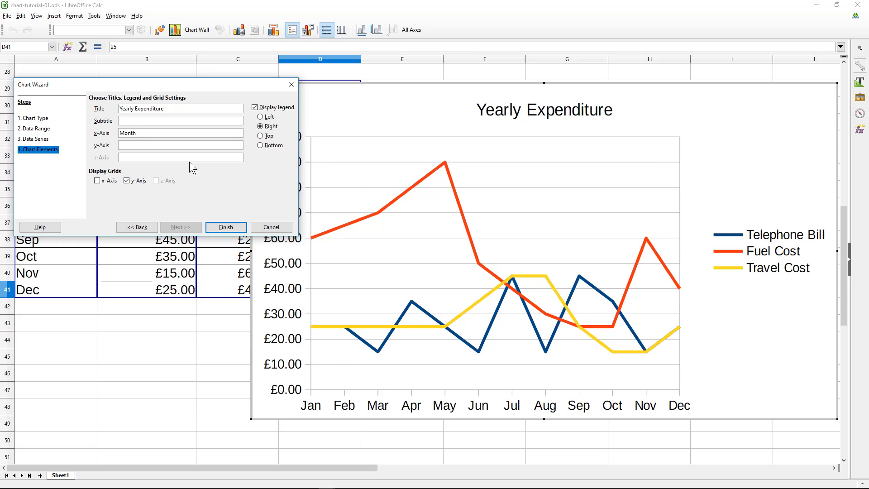
click(135, 146)
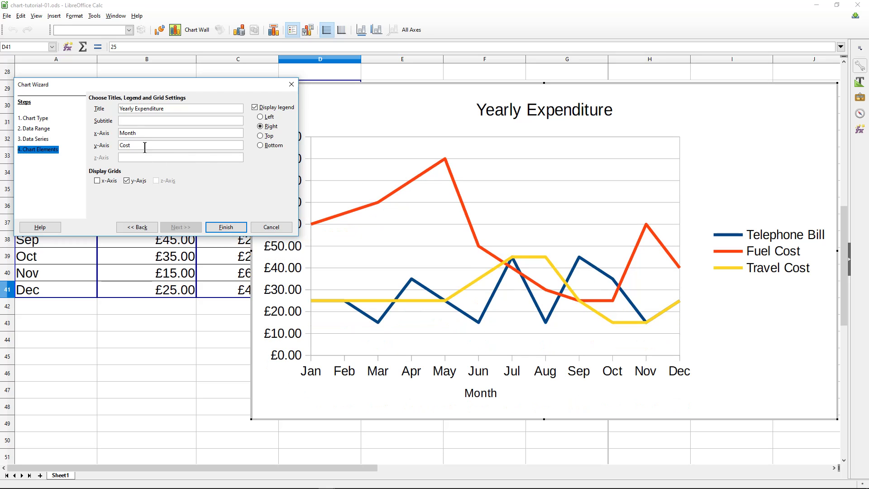
click(260, 136)
click(226, 227)
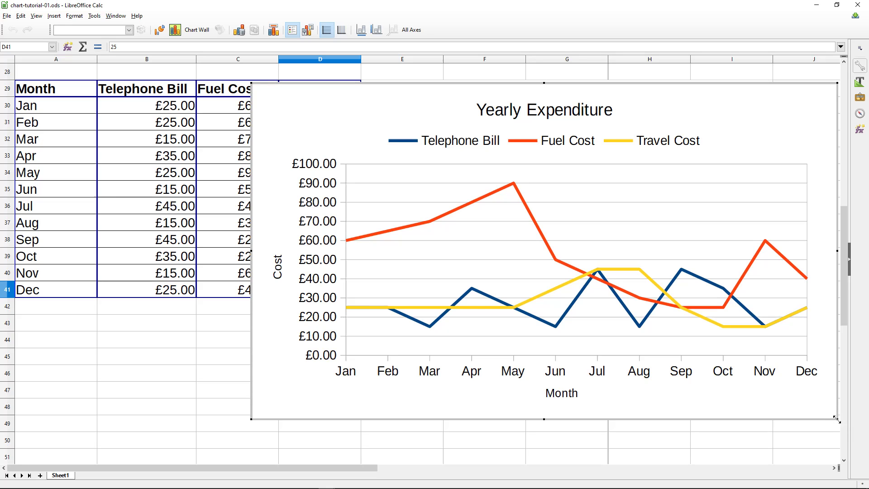
click(190, 355)
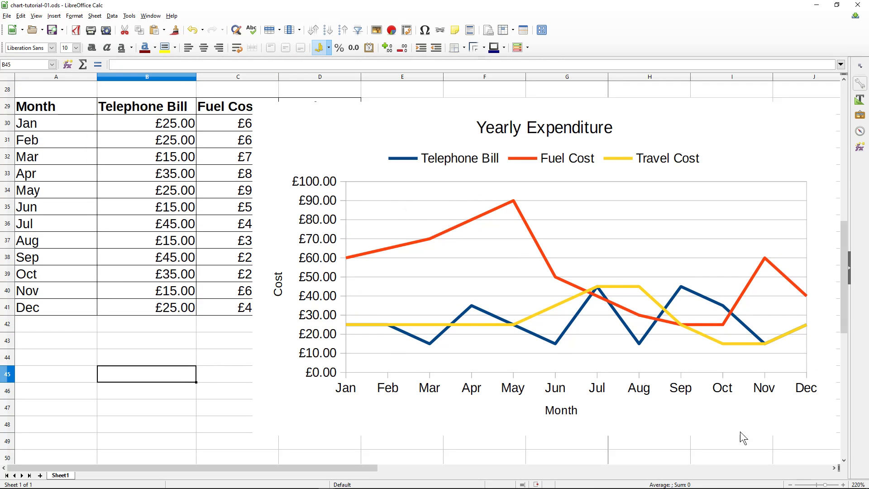
Step: Shrink the line chart to about 12 × 7 cm, undo a stray entry in D45, and drag it lower
click(834, 436)
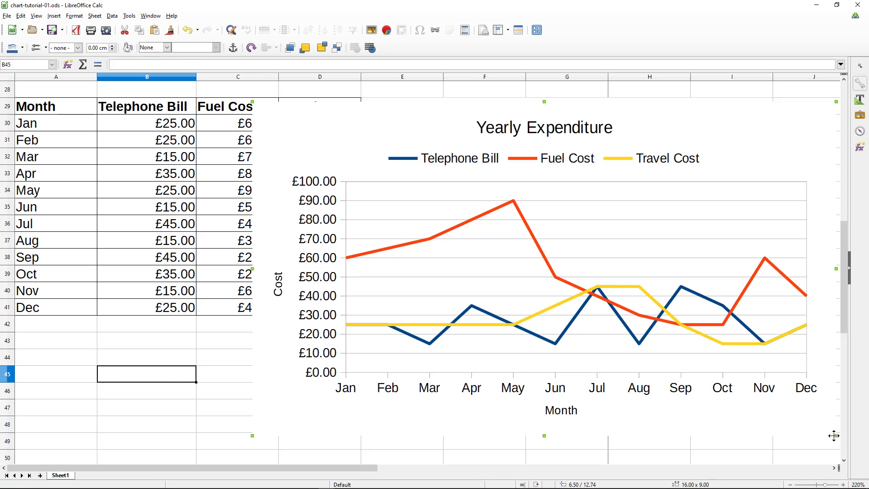
drag(834, 436, 835, 435)
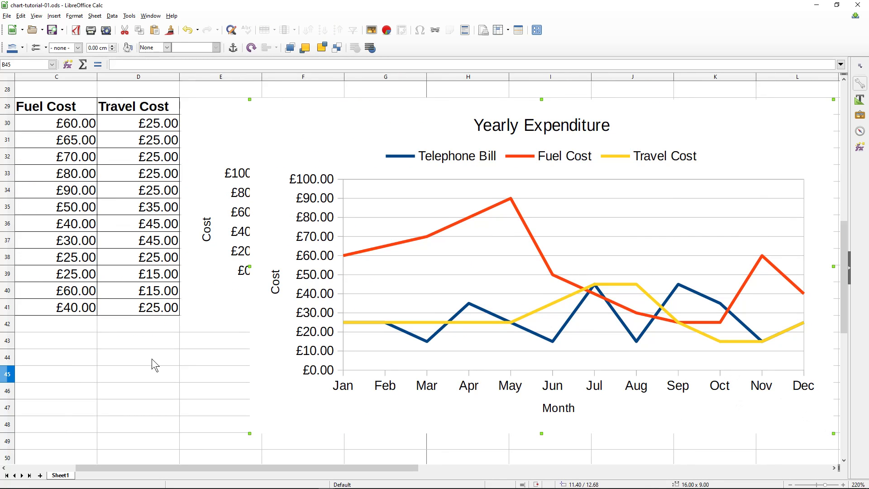
click(168, 376)
click(791, 430)
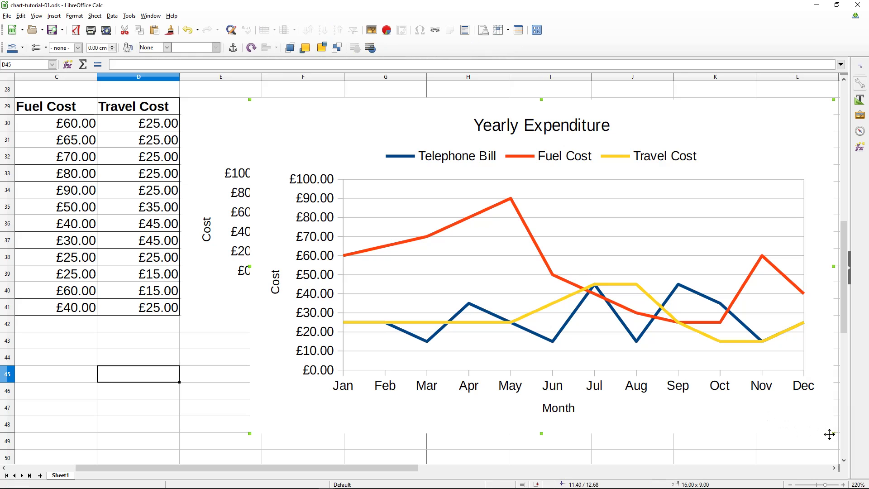
drag(755, 396, 671, 357)
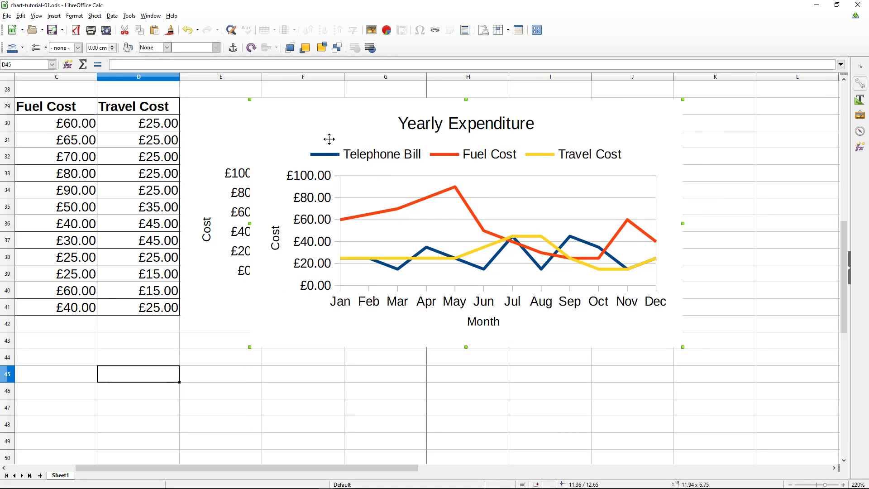
drag(329, 139, 552, 204)
key(Escape)
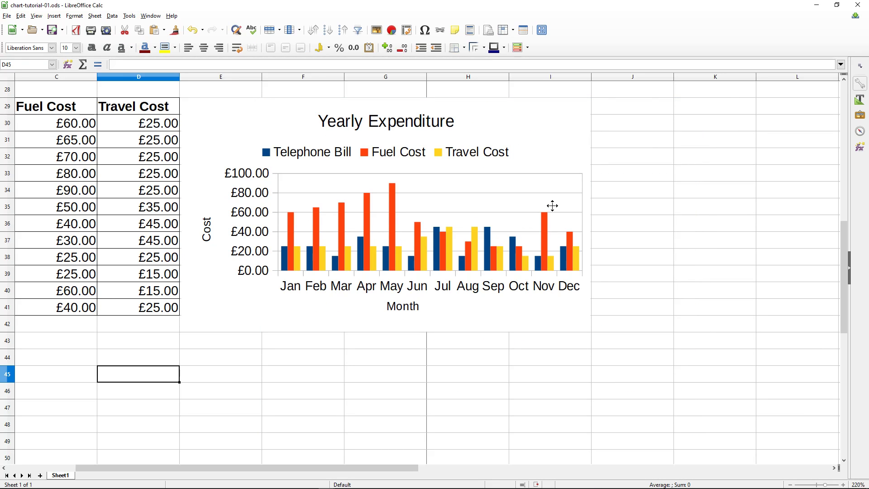
text(z)
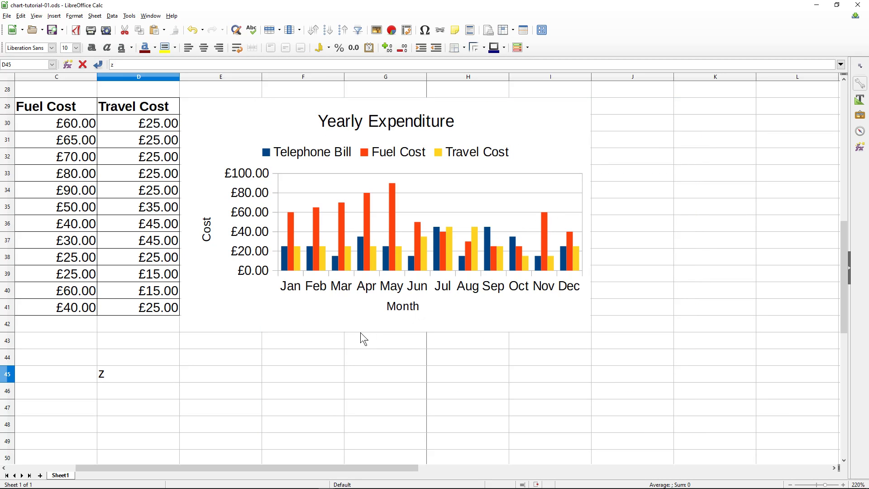
key(Escape)
key(ctrl+z)
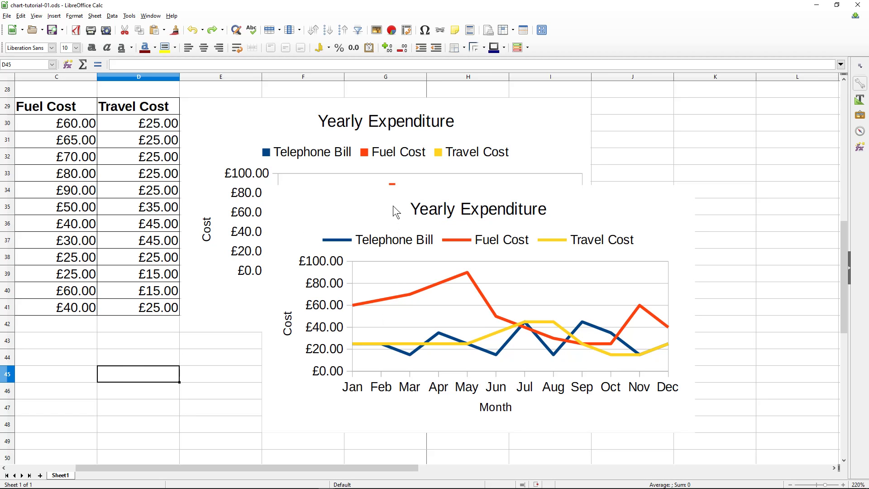
drag(342, 262, 284, 357)
Step: Position the line chart below the bar chart and shrink it to about 9.7 × 5.5 cm
scroll(315, 221, down, 4)
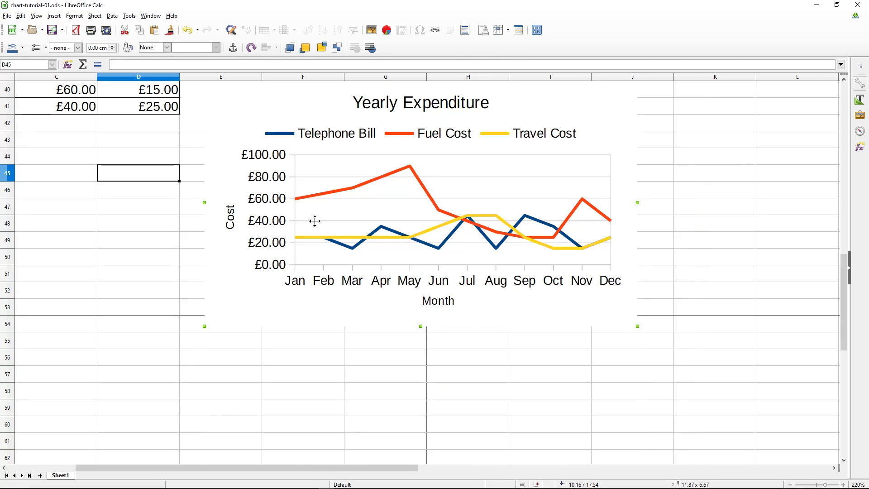
drag(295, 117, 268, 149)
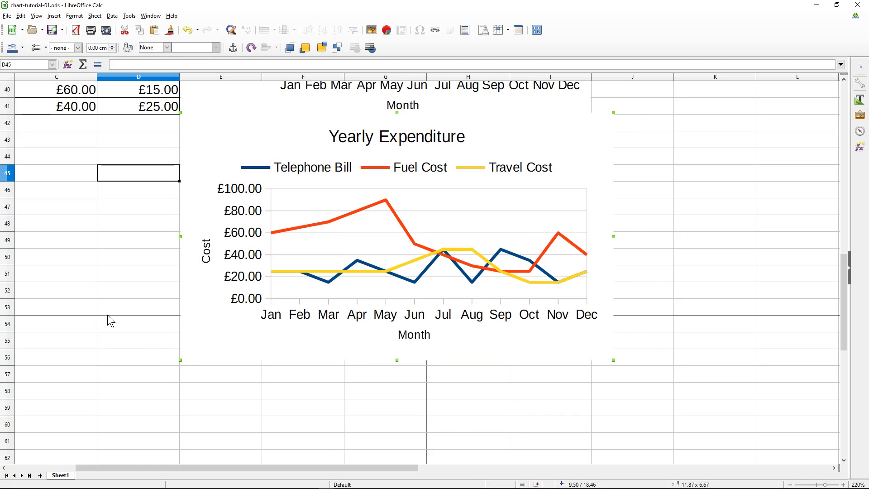
drag(425, 390, 454, 389)
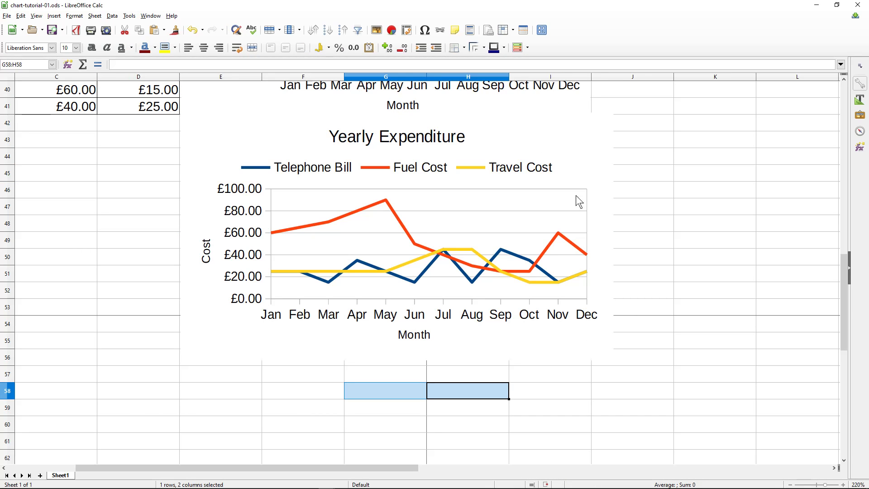
click(574, 301)
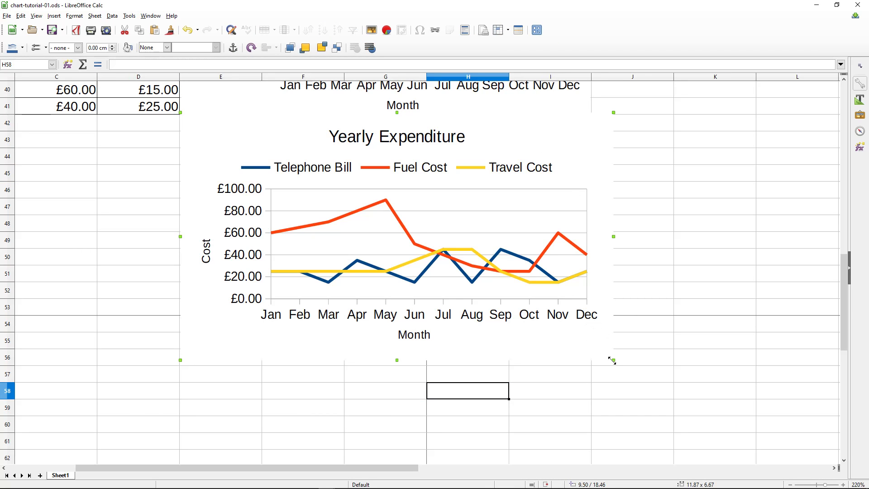
drag(587, 331, 531, 285)
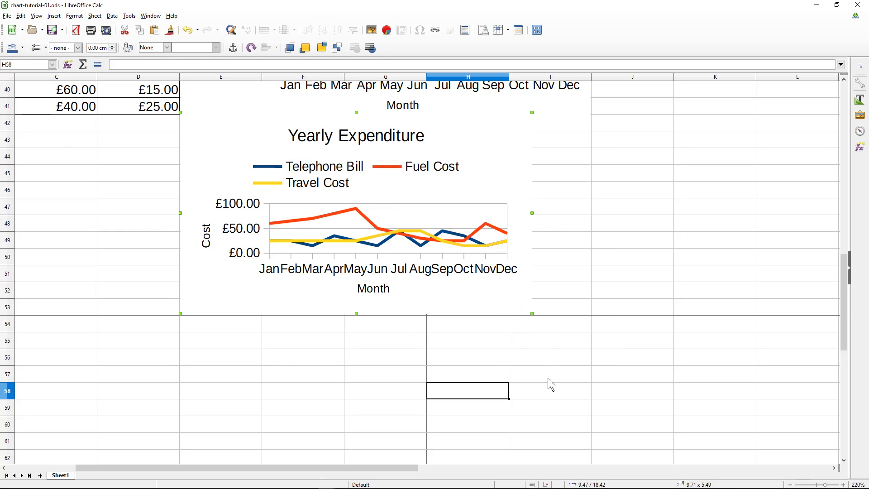
scroll(572, 312, up, 12)
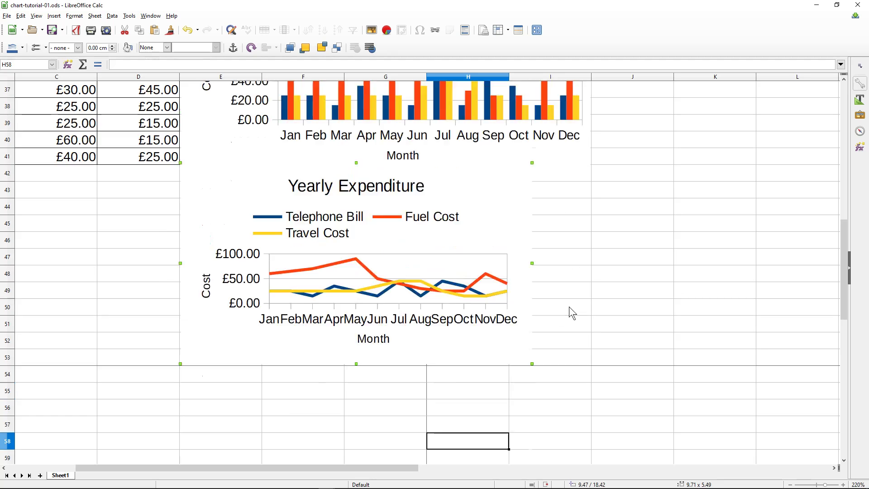
scroll(572, 355, up, 1)
scroll(572, 355, down, 6)
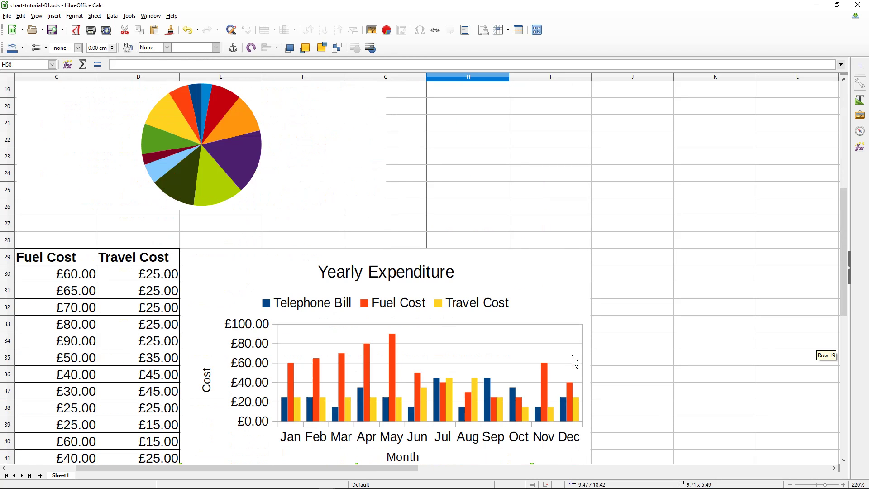
click(474, 257)
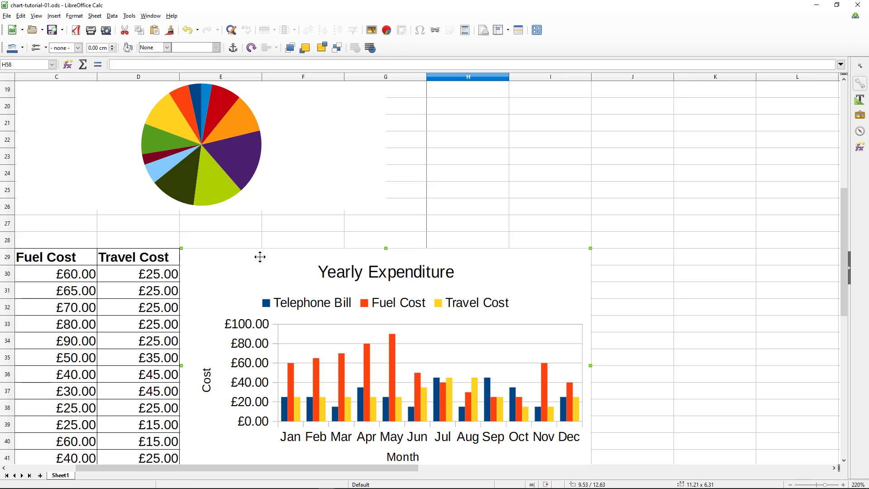
scroll(463, 259, up, 6)
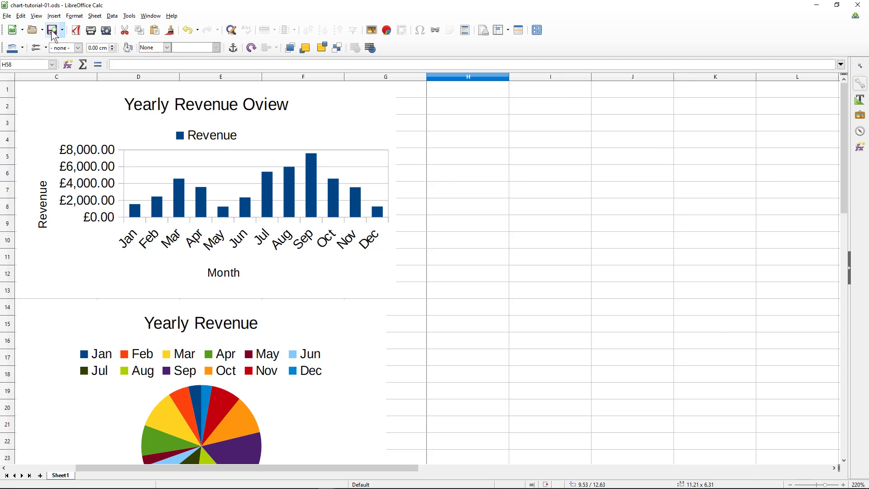
click(7, 16)
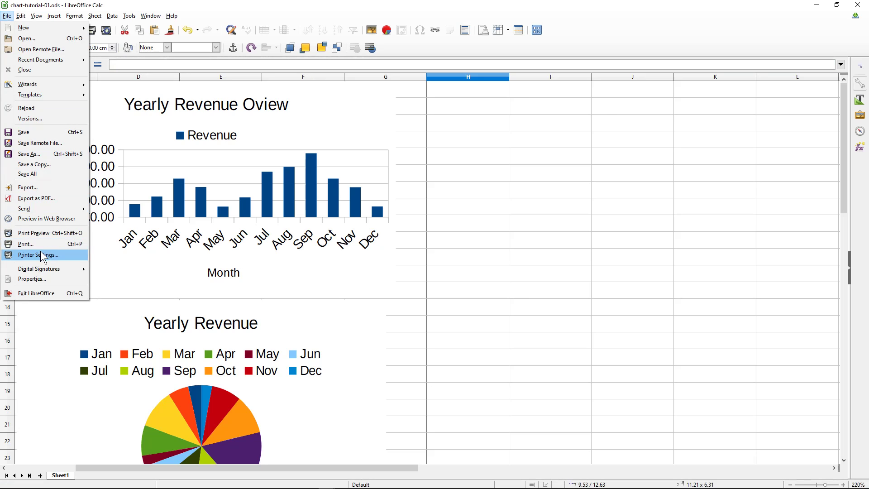
click(40, 233)
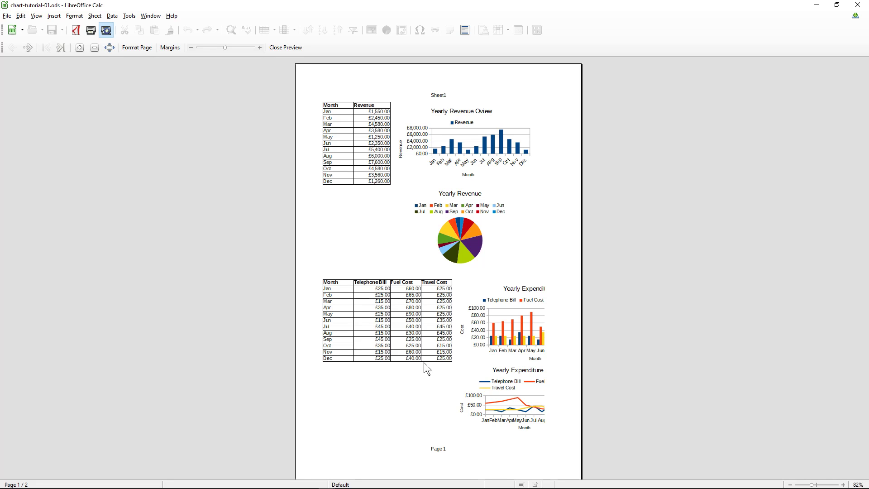
click(285, 48)
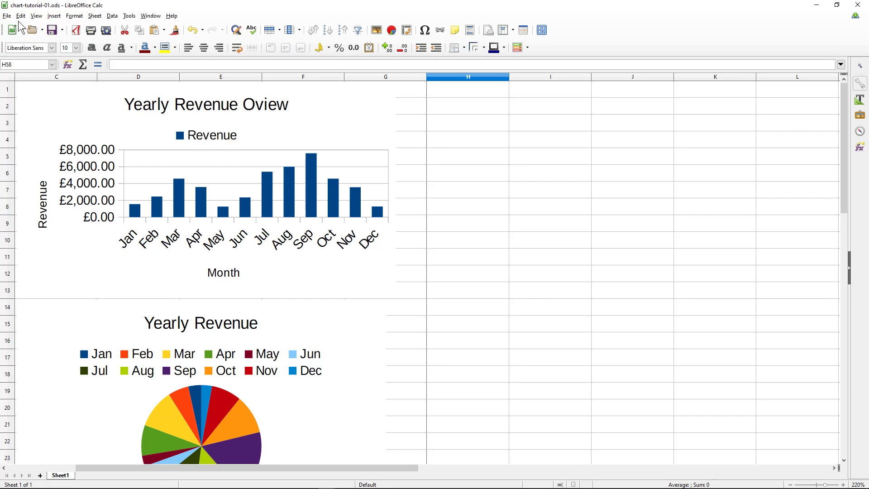
Step: Save chart-tutorial-01.ods and review the revenue and expenses charts on the sheet
click(52, 32)
scroll(423, 305, down, 12)
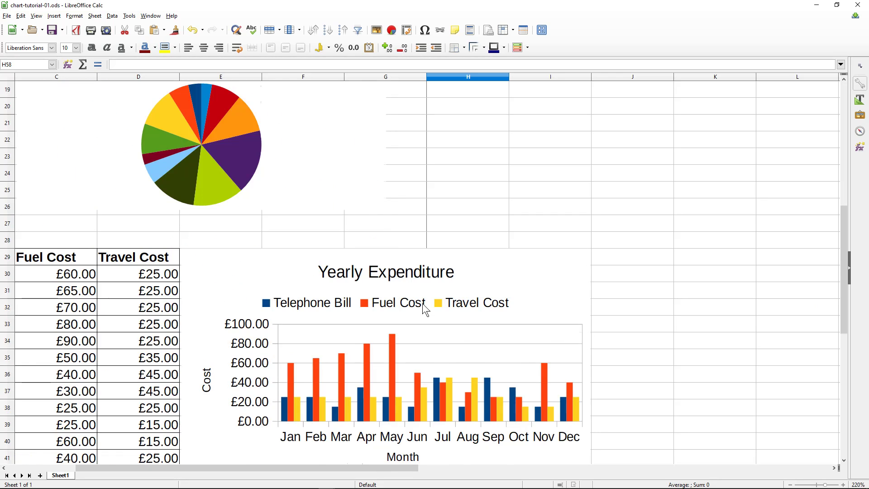
scroll(422, 303, up, 12)
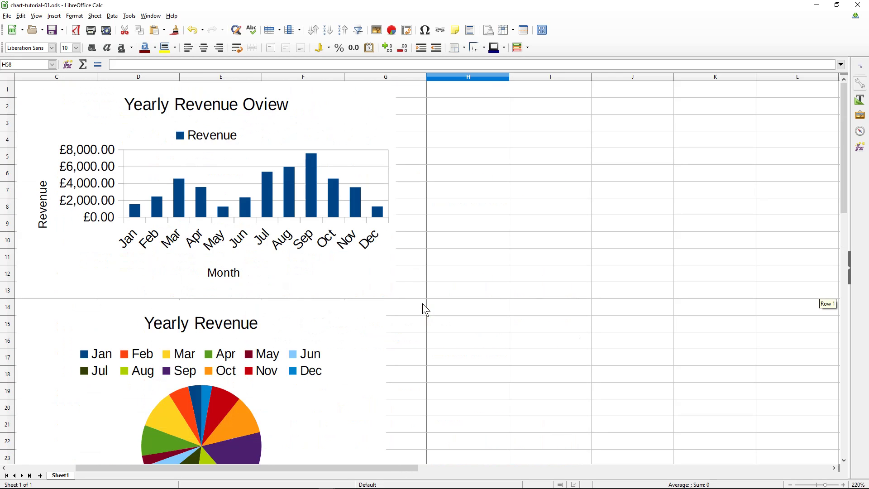